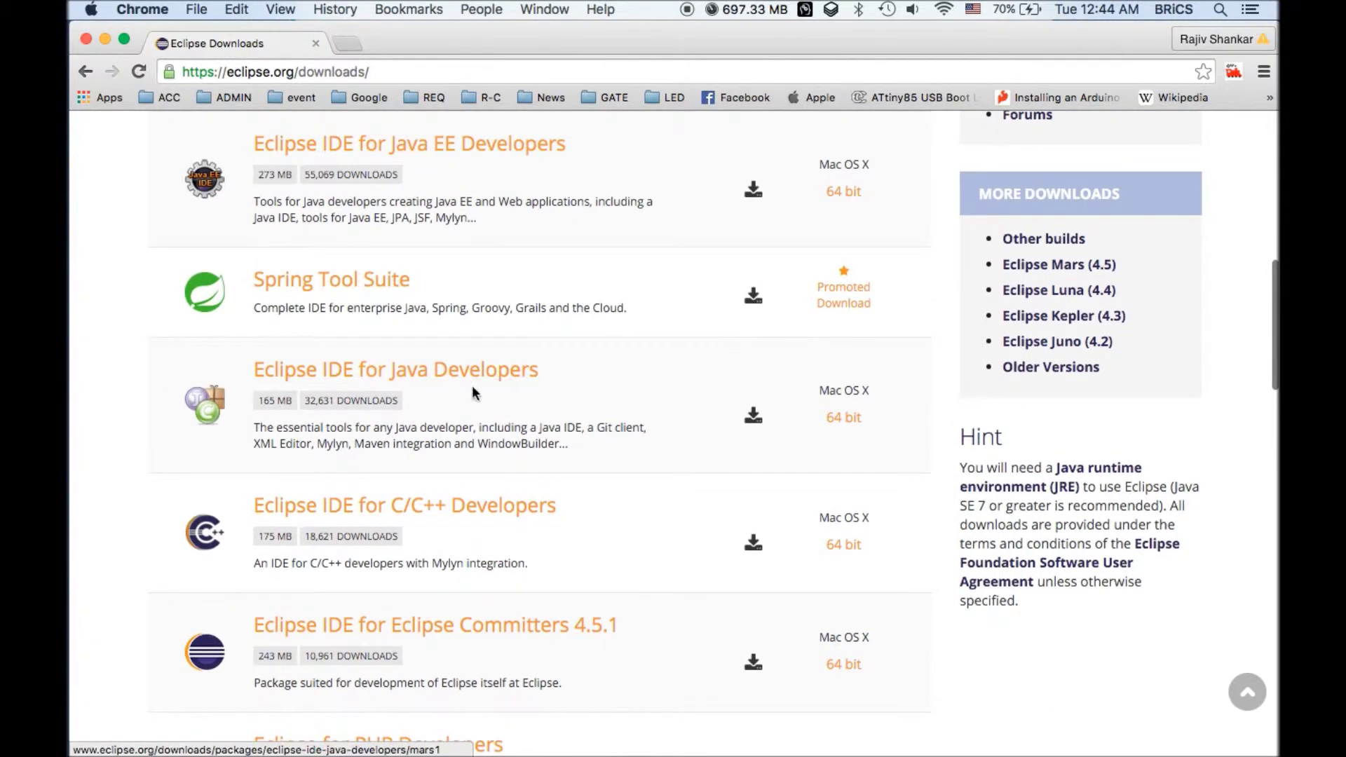
scroll(468, 520, "down", 3)
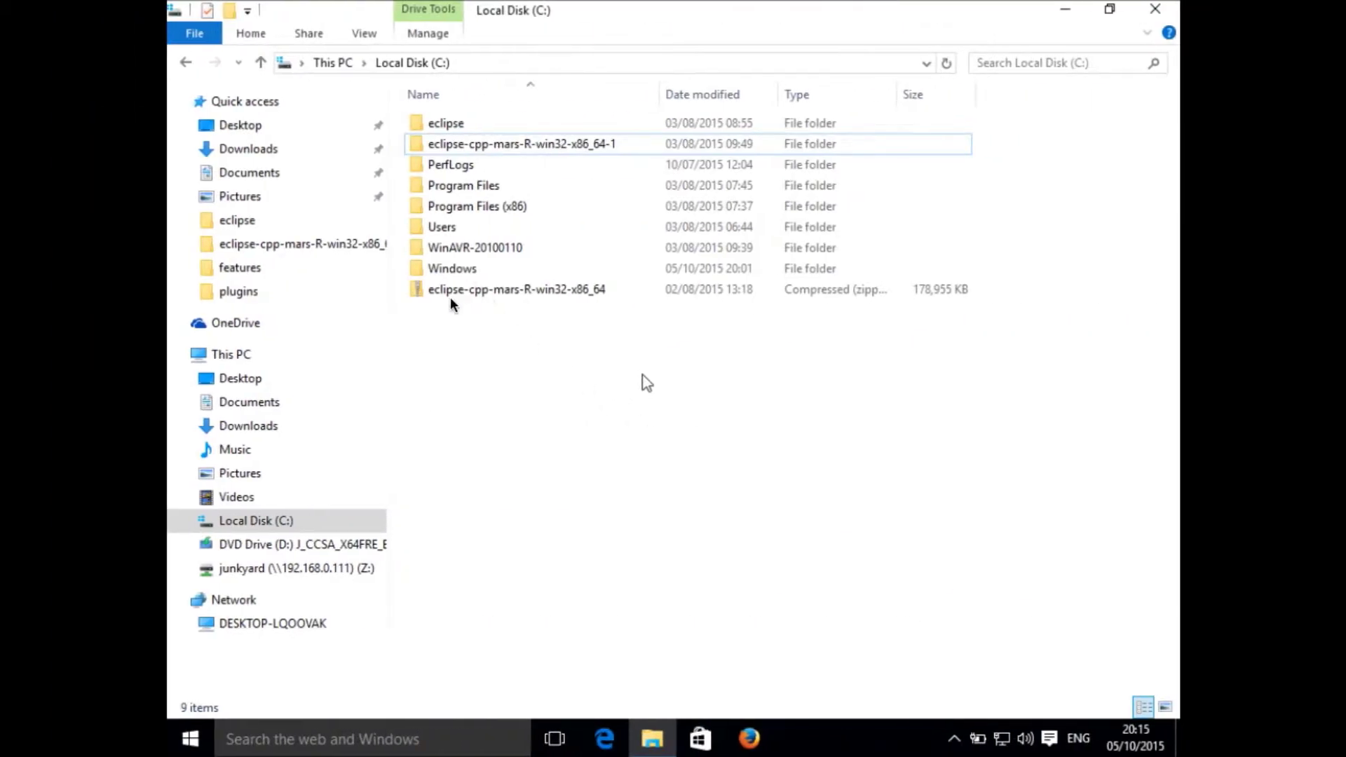
left_click(477, 288)
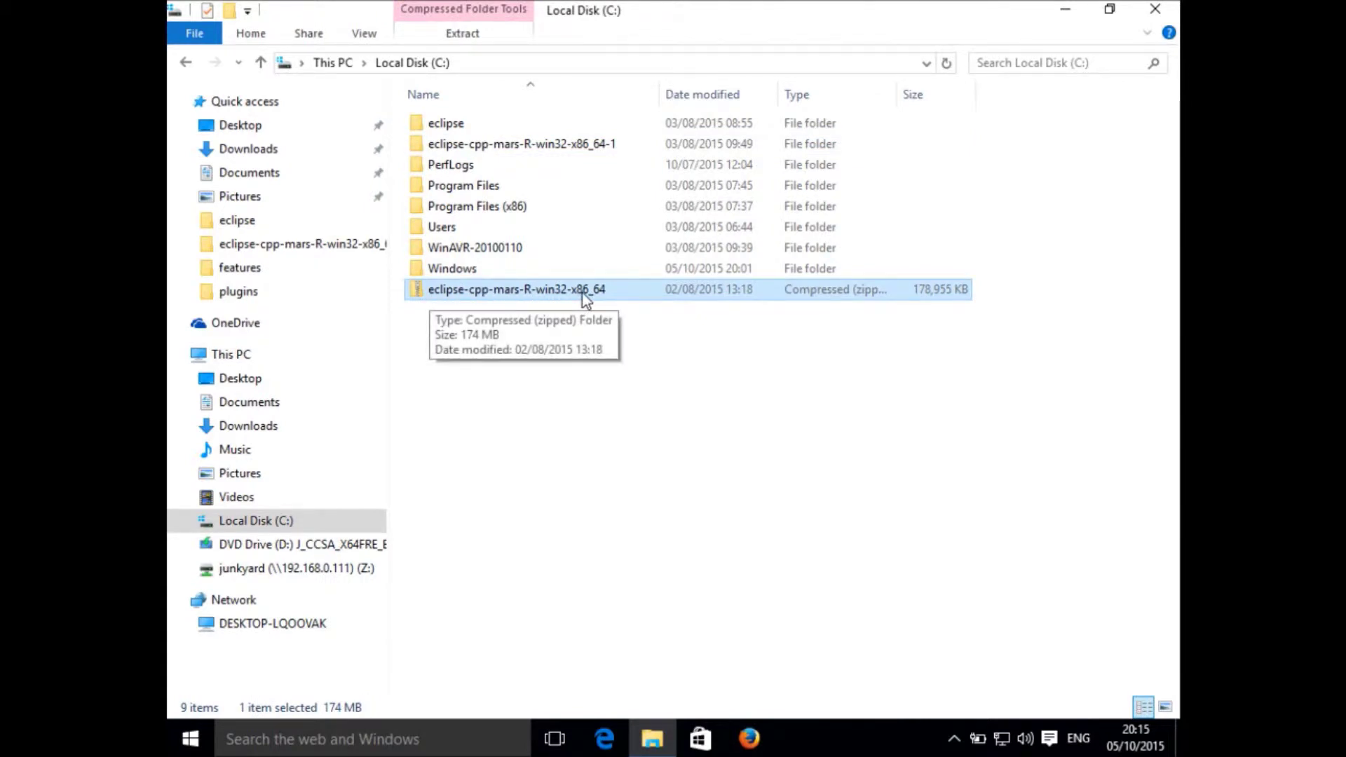
left_click(720, 373)
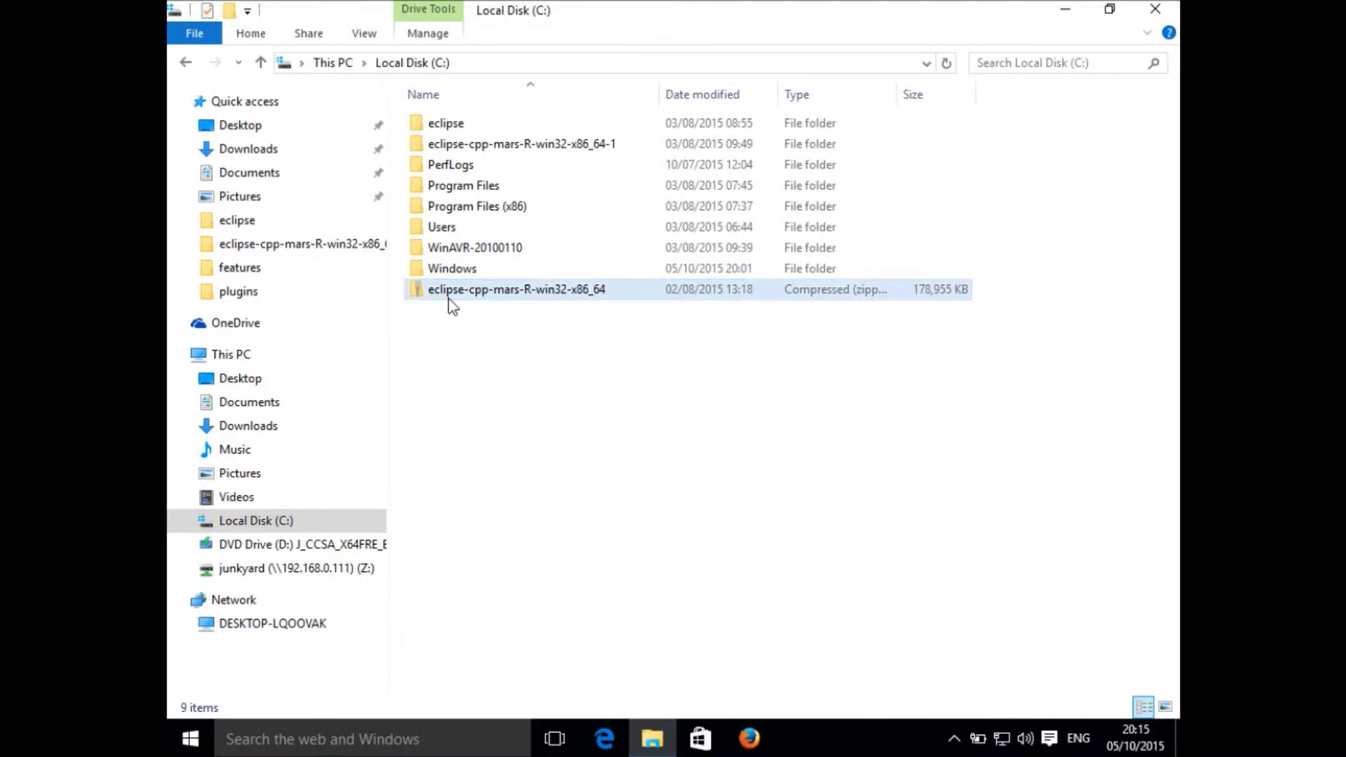
mouse_move(451, 299)
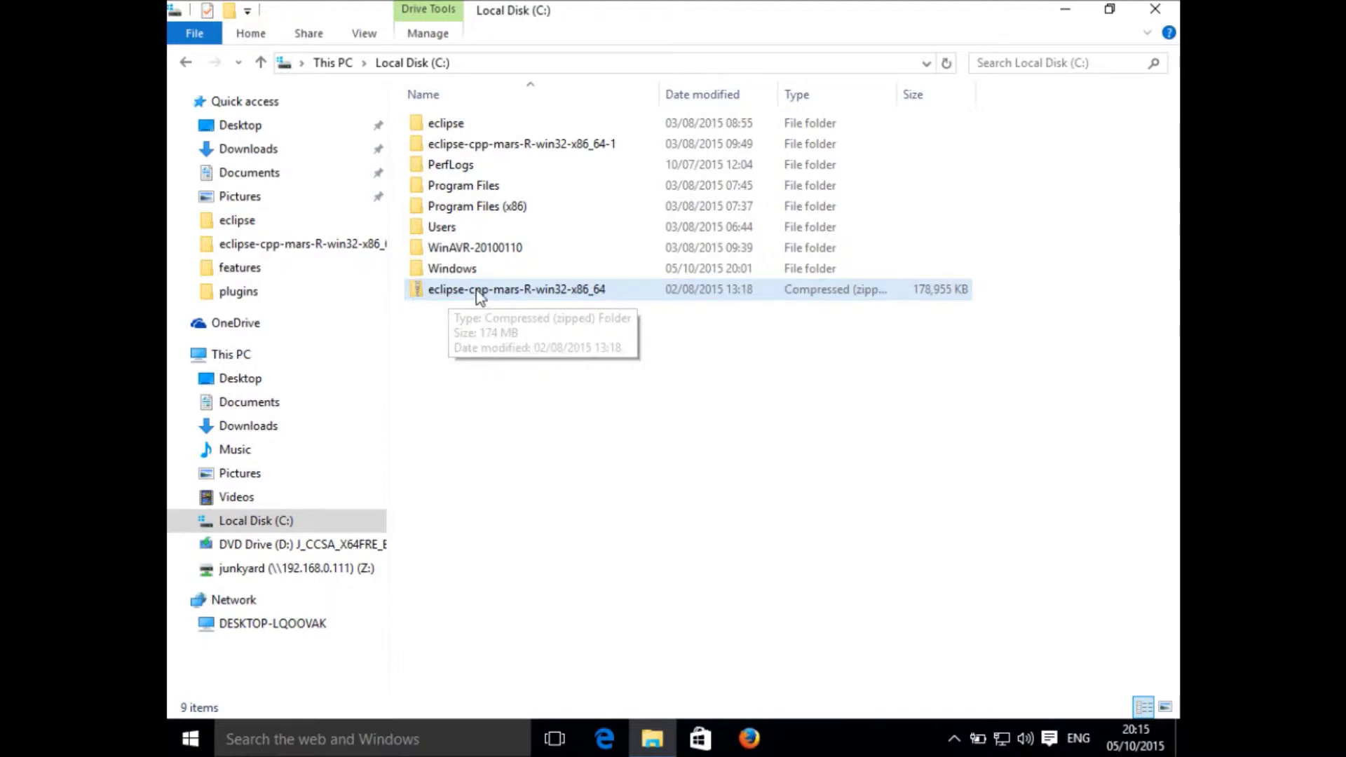
right_click(479, 293)
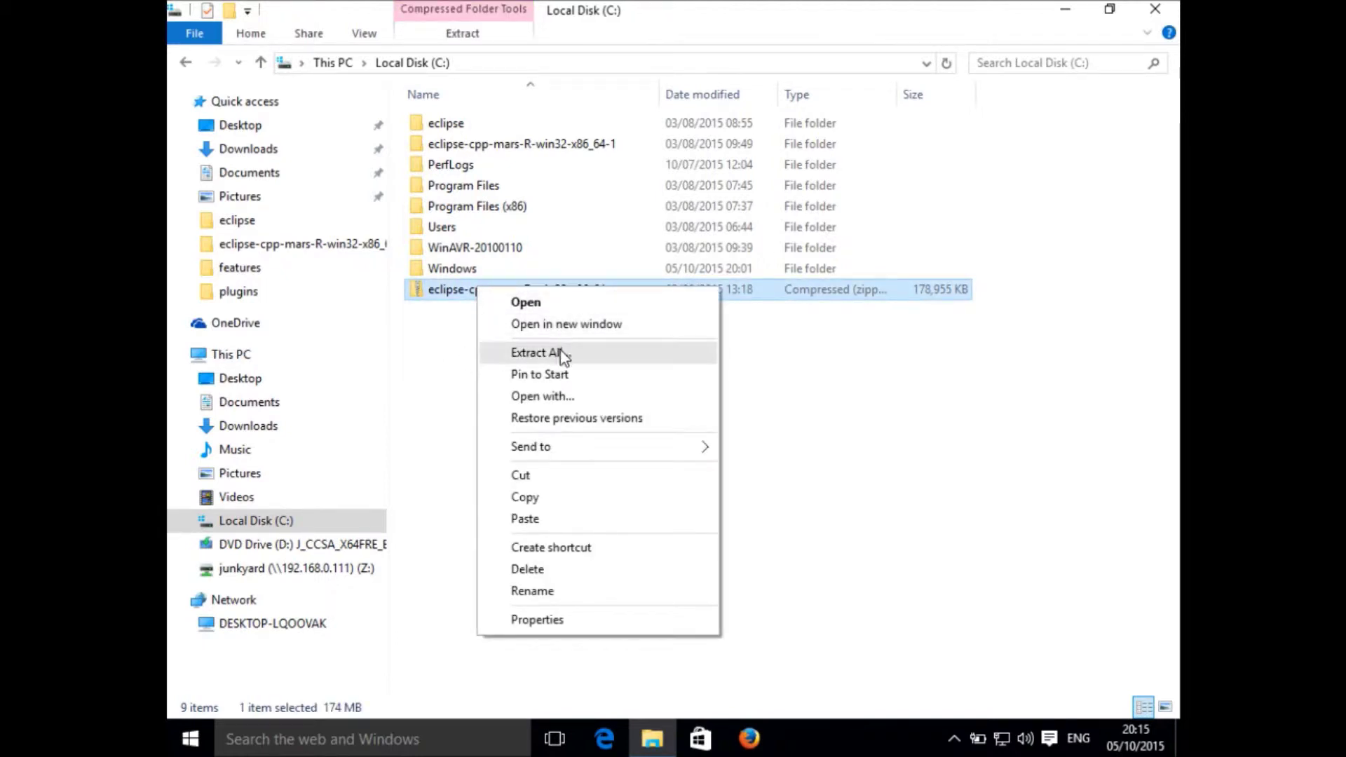
left_click(778, 369)
left_click(778, 369)
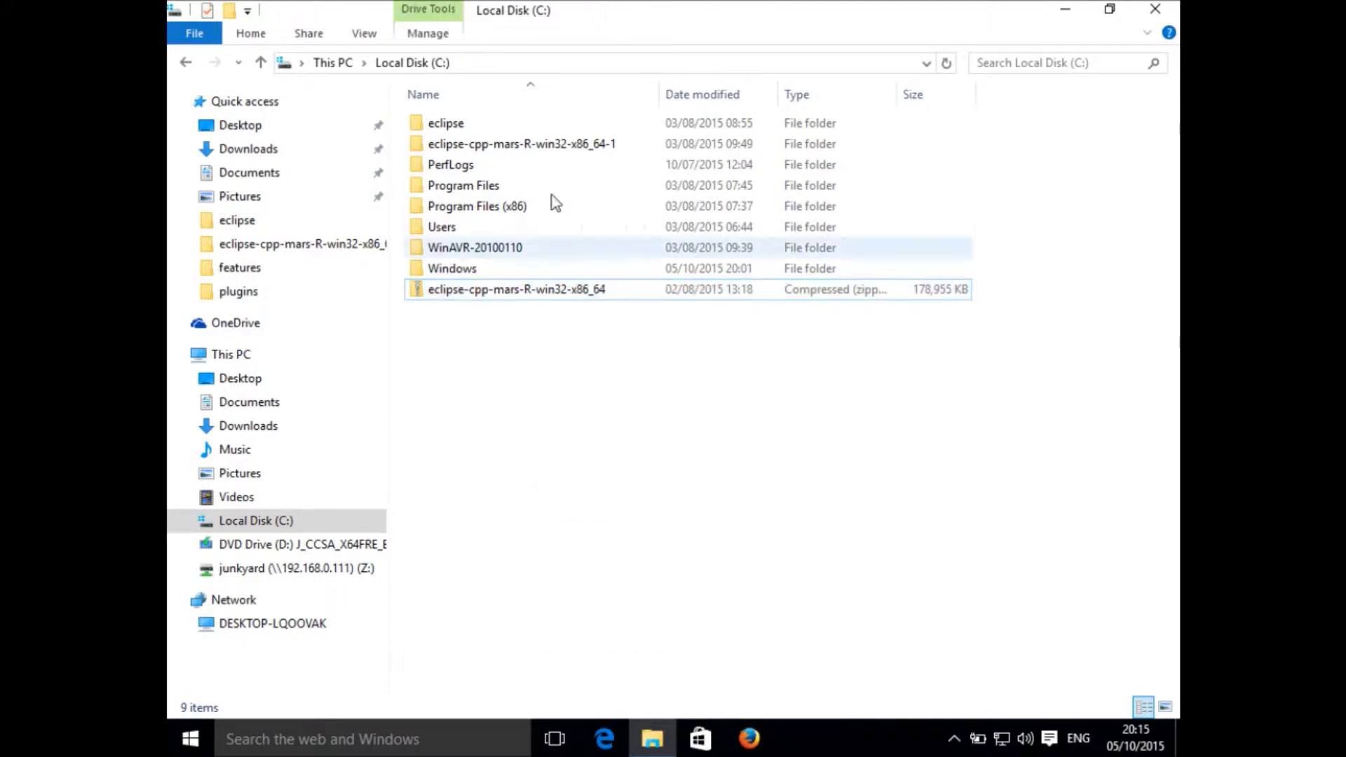
Launch the eclipse application from the eclipse folder inside eclipse-cpp-mars-R-win32-x86_64-1 on the C: drive
left_click(504, 149)
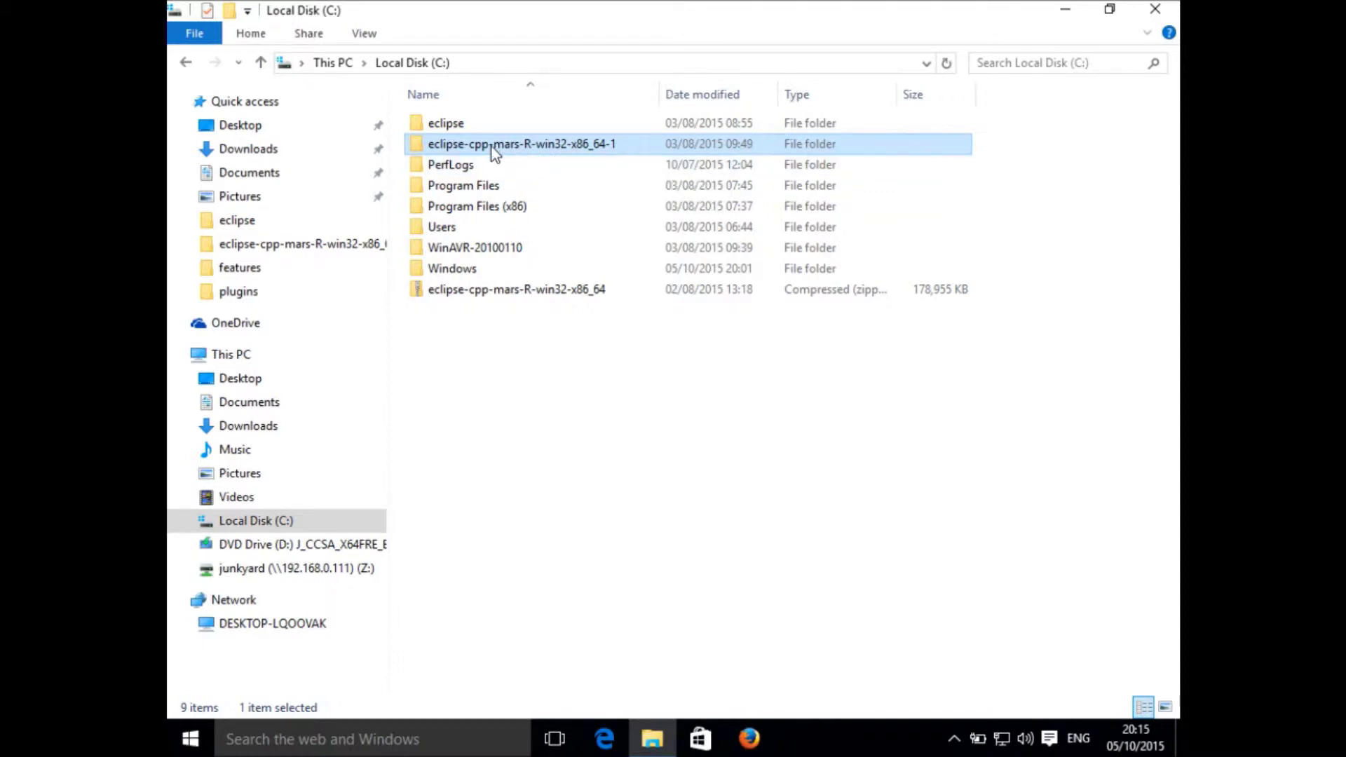
mouse_move(433, 147)
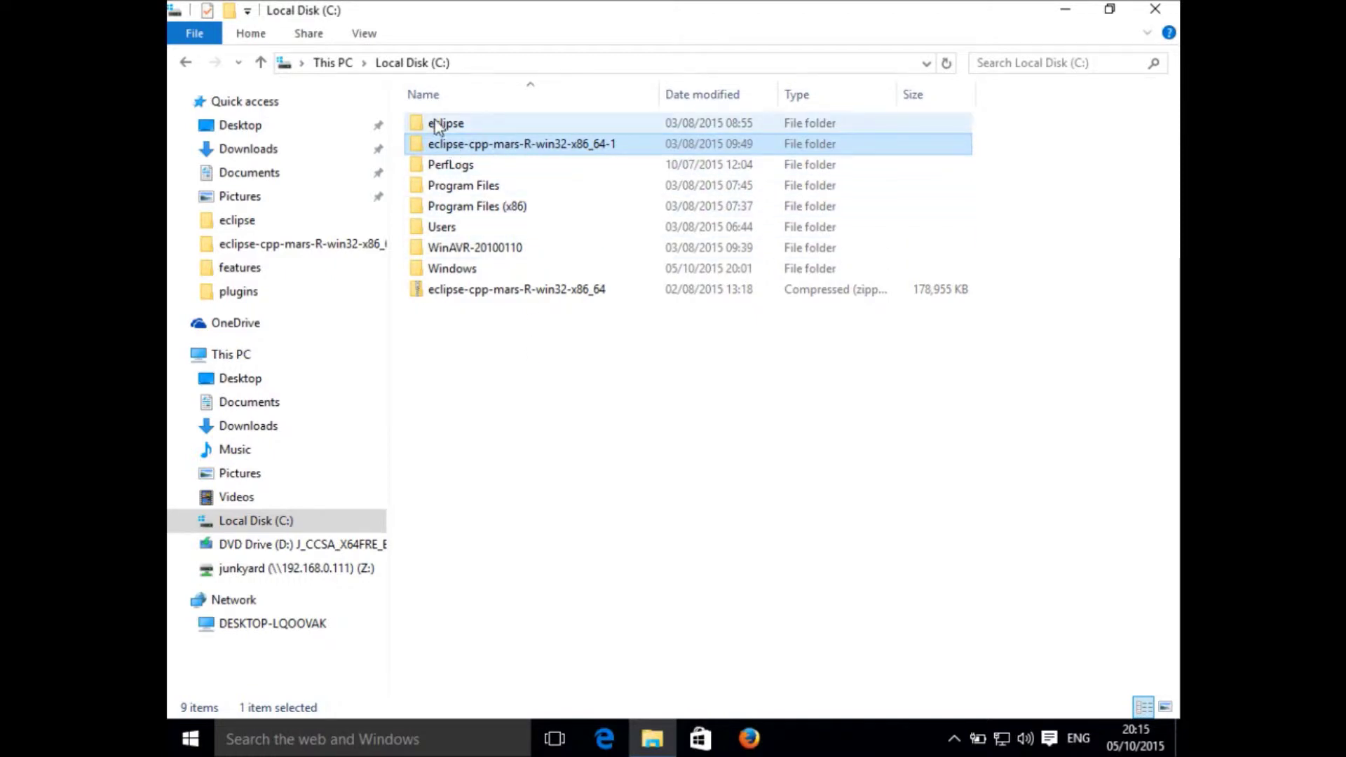
double_click(444, 143)
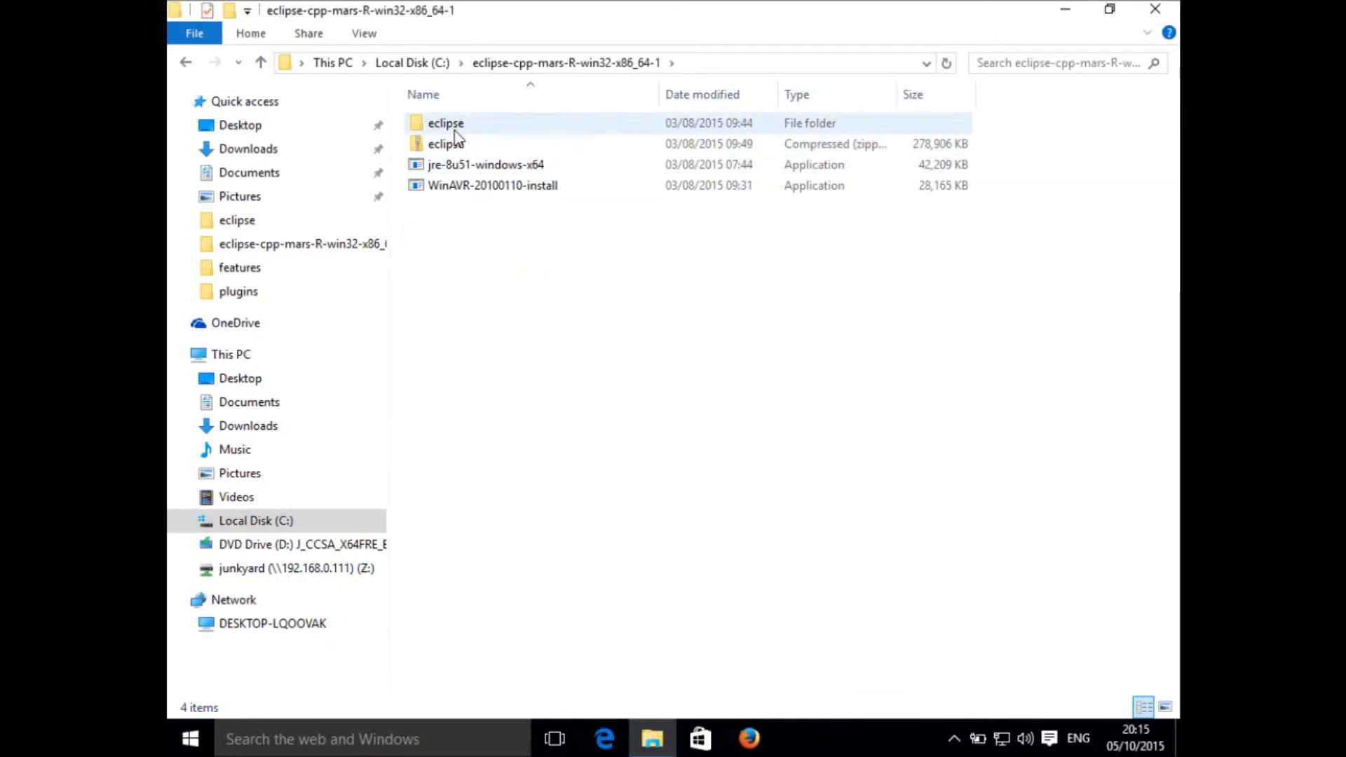
double_click(447, 125)
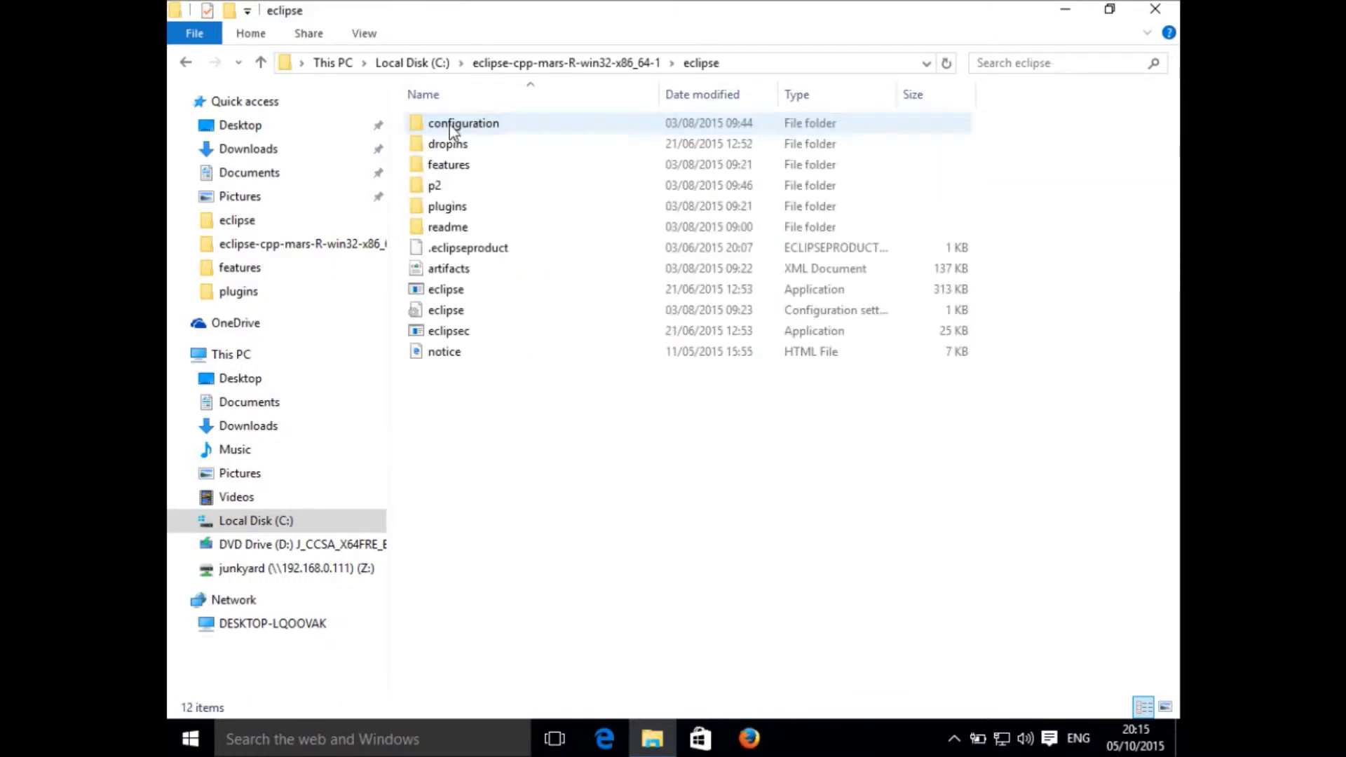
double_click(421, 294)
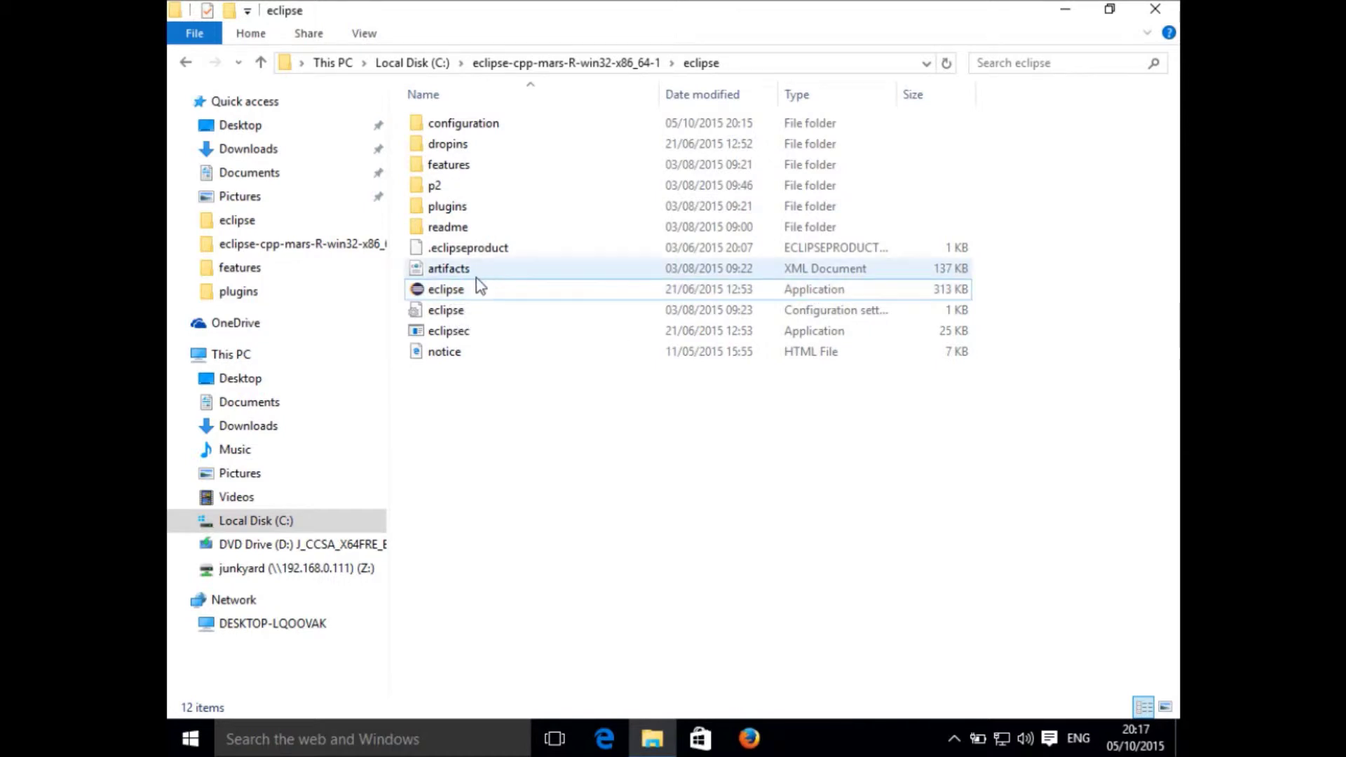
double_click(417, 291)
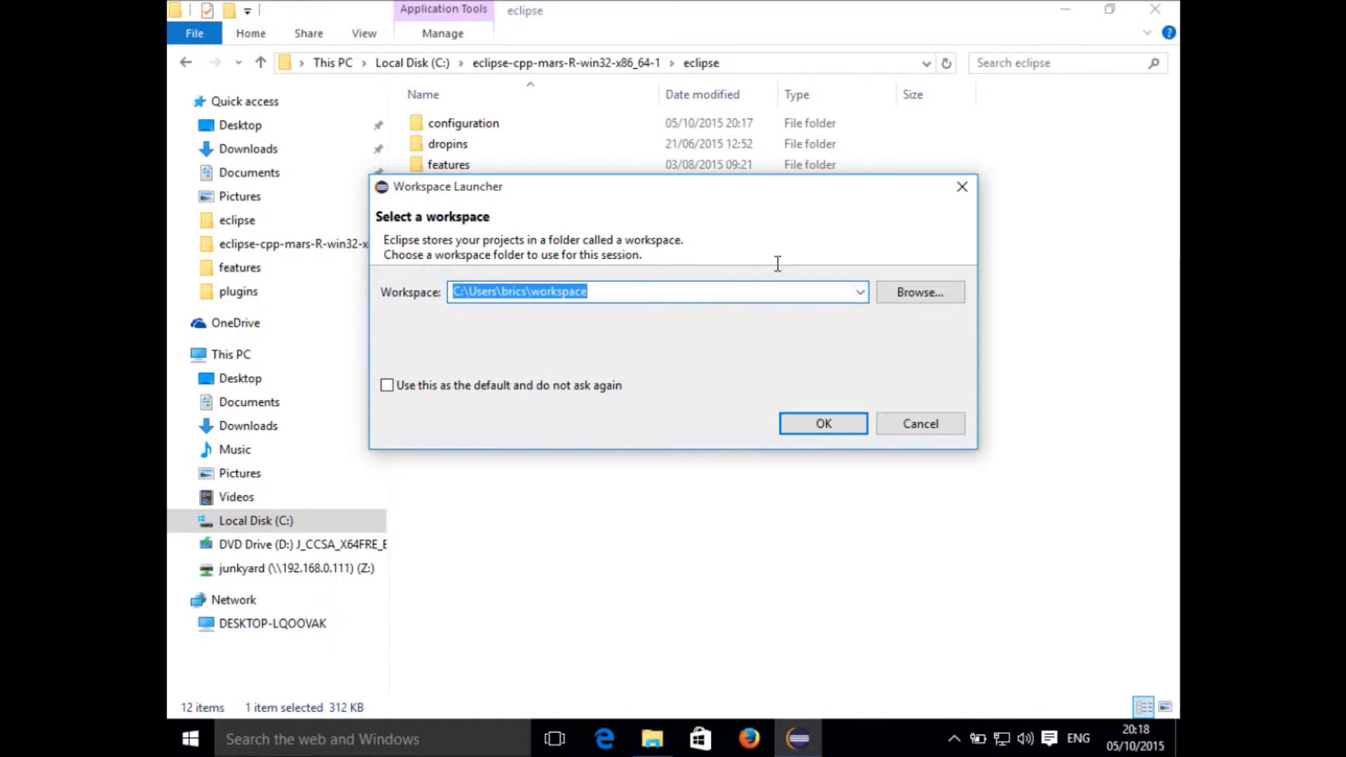
Keep the suggested workspace folder and confirm it for this Eclipse session
left_click(859, 292)
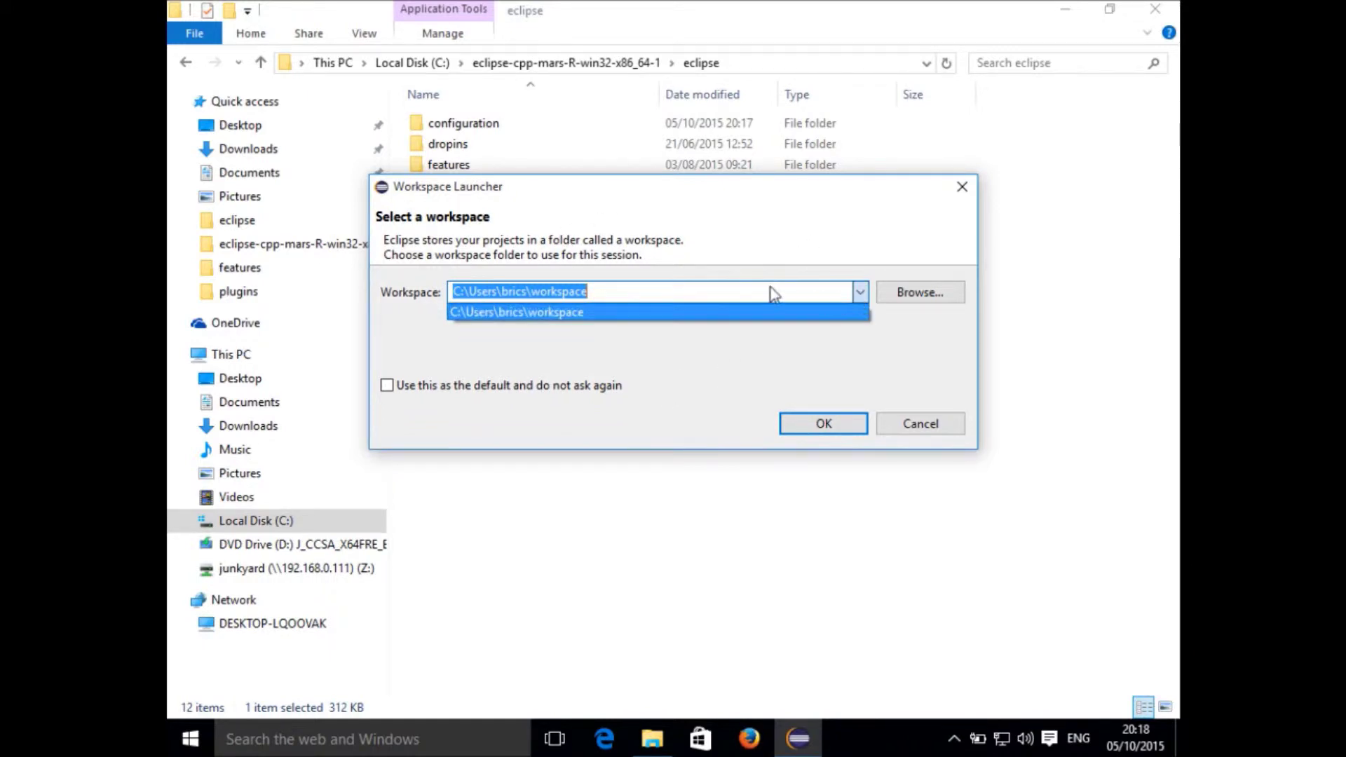
left_click(597, 291)
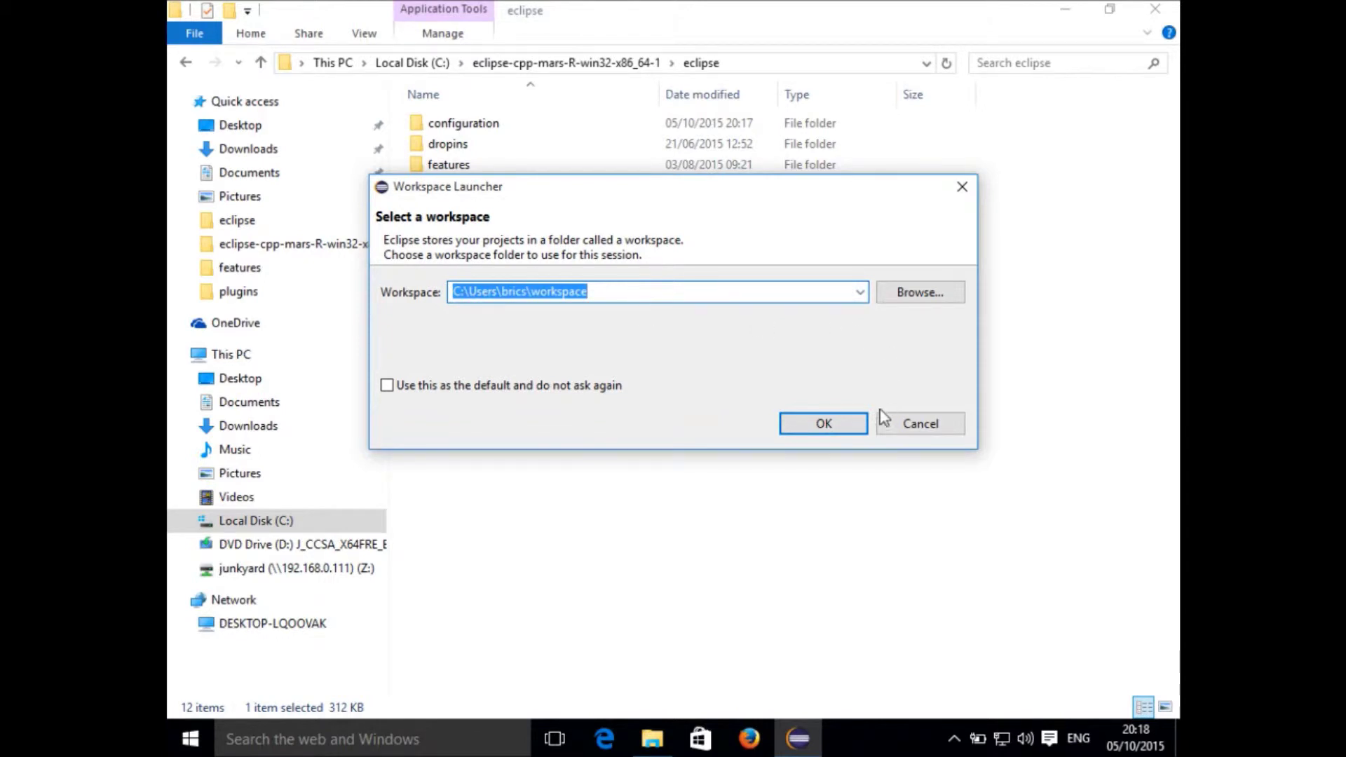
left_click(825, 424)
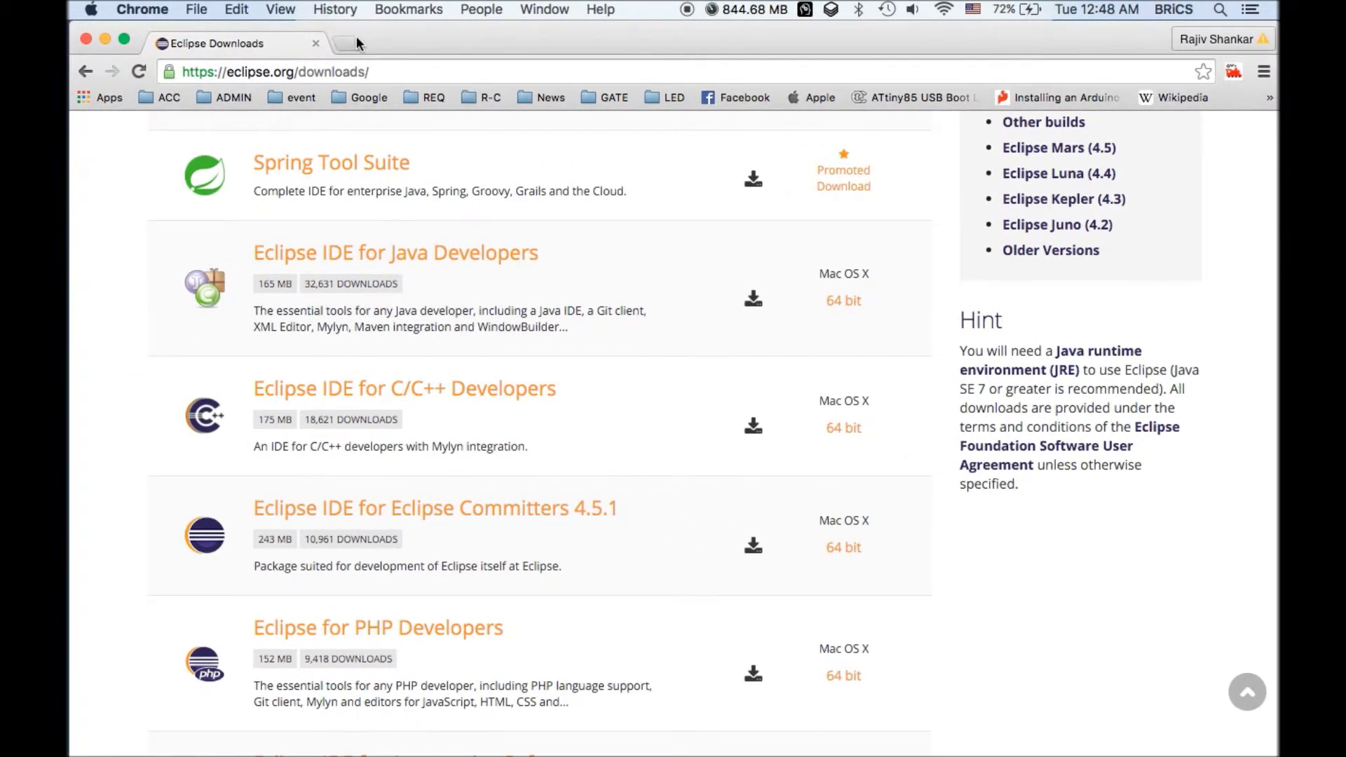
In Chrome, search the web for "avr plugin download for eclipse" and open the Plugin Download - AVR-Eclipse result at its Update Site instructions
left_click(357, 43)
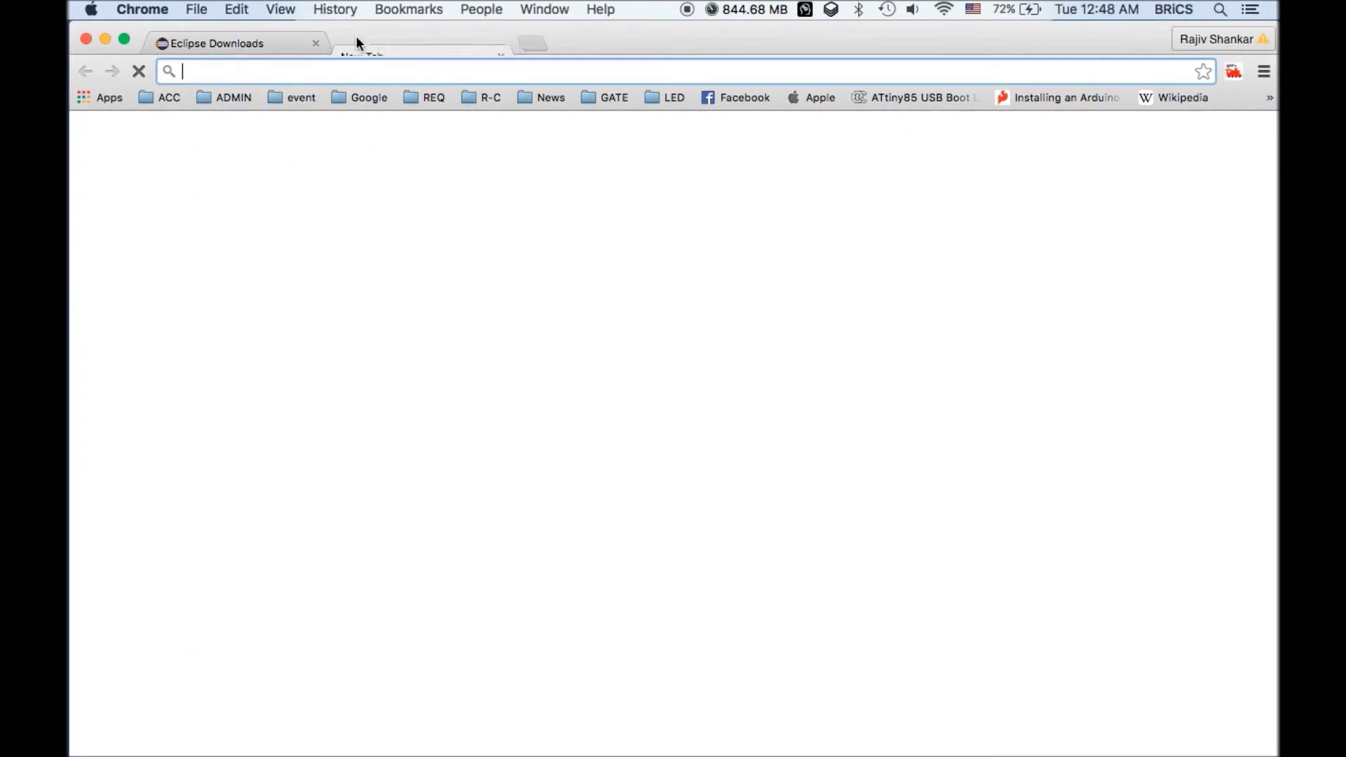
type("avr plugin download for eclipse")
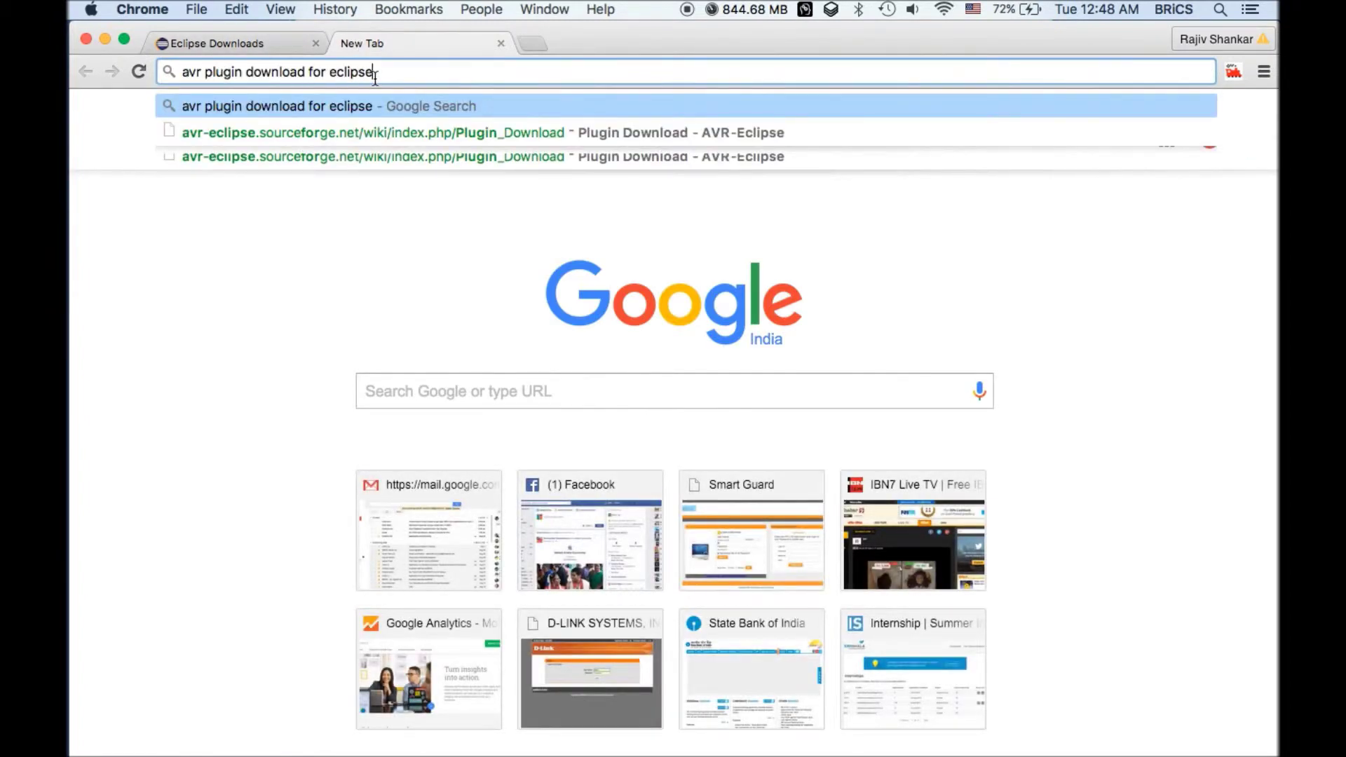
key("Return")
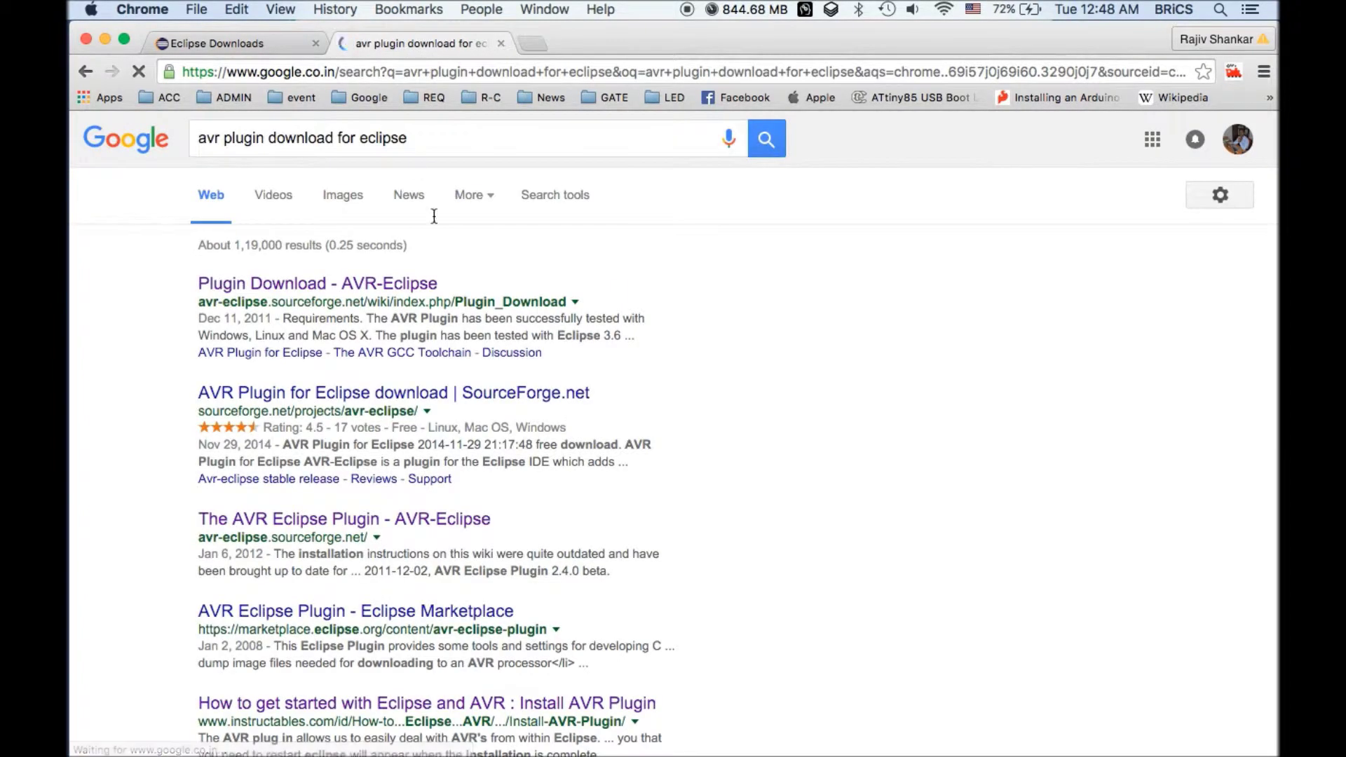
left_click(298, 289, "super")
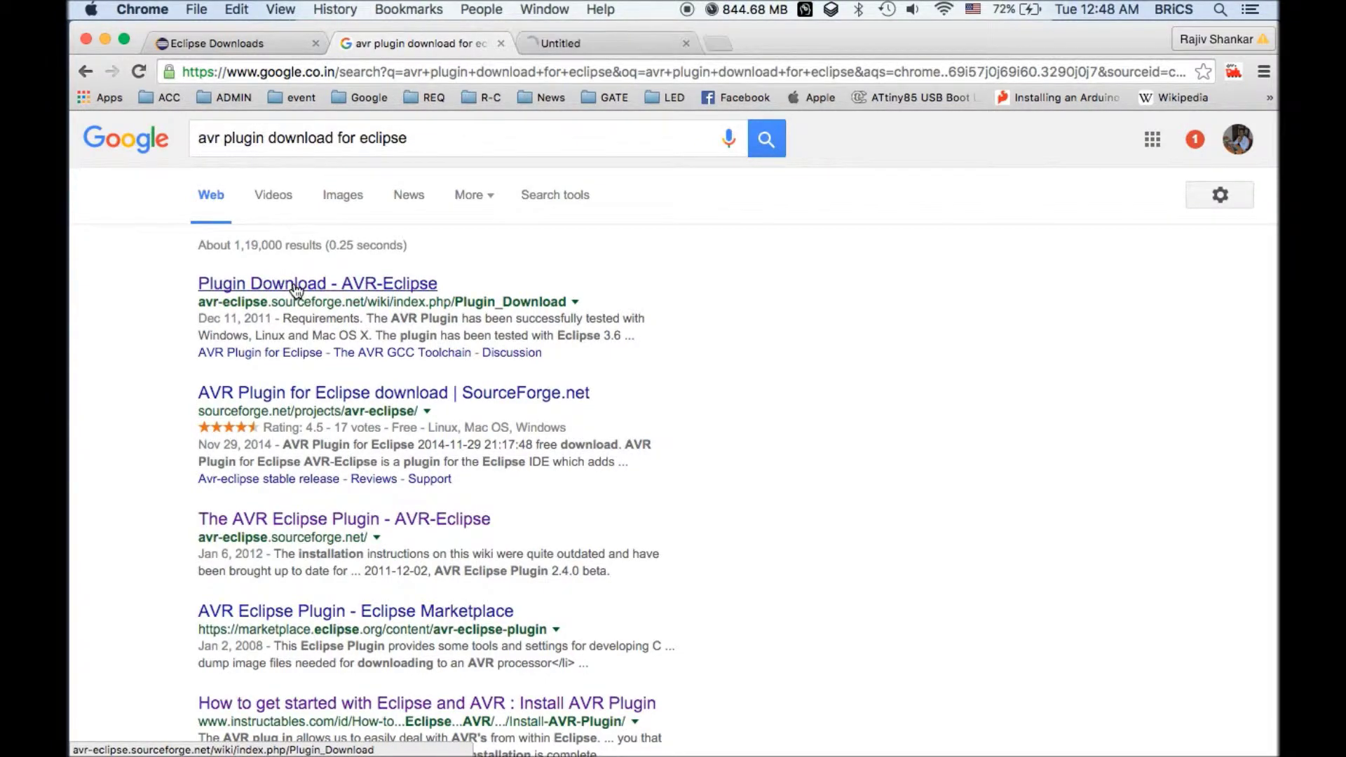
left_click(599, 42)
scroll(569, 407, "down", 7)
scroll(568, 407, "up", 6)
scroll(565, 397, "down", 5)
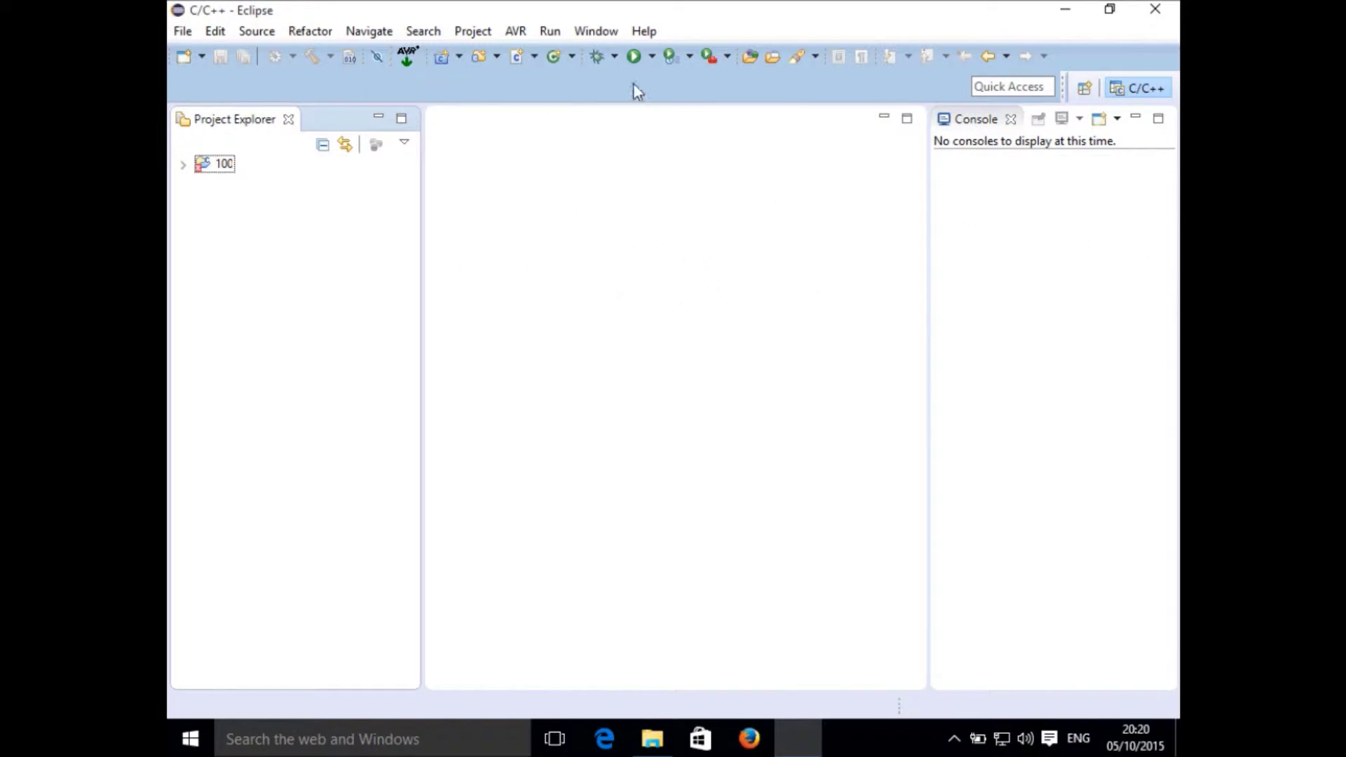
left_click(644, 31)
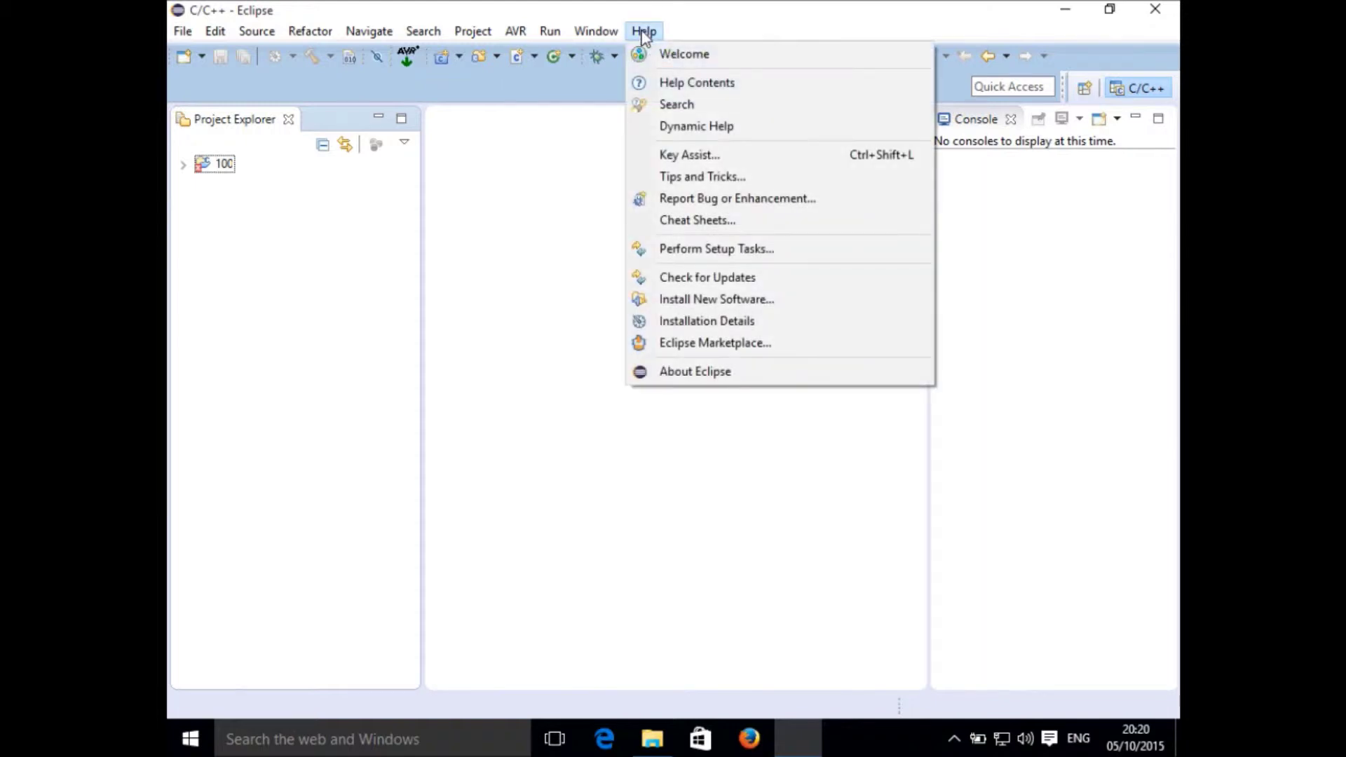
left_click(719, 303)
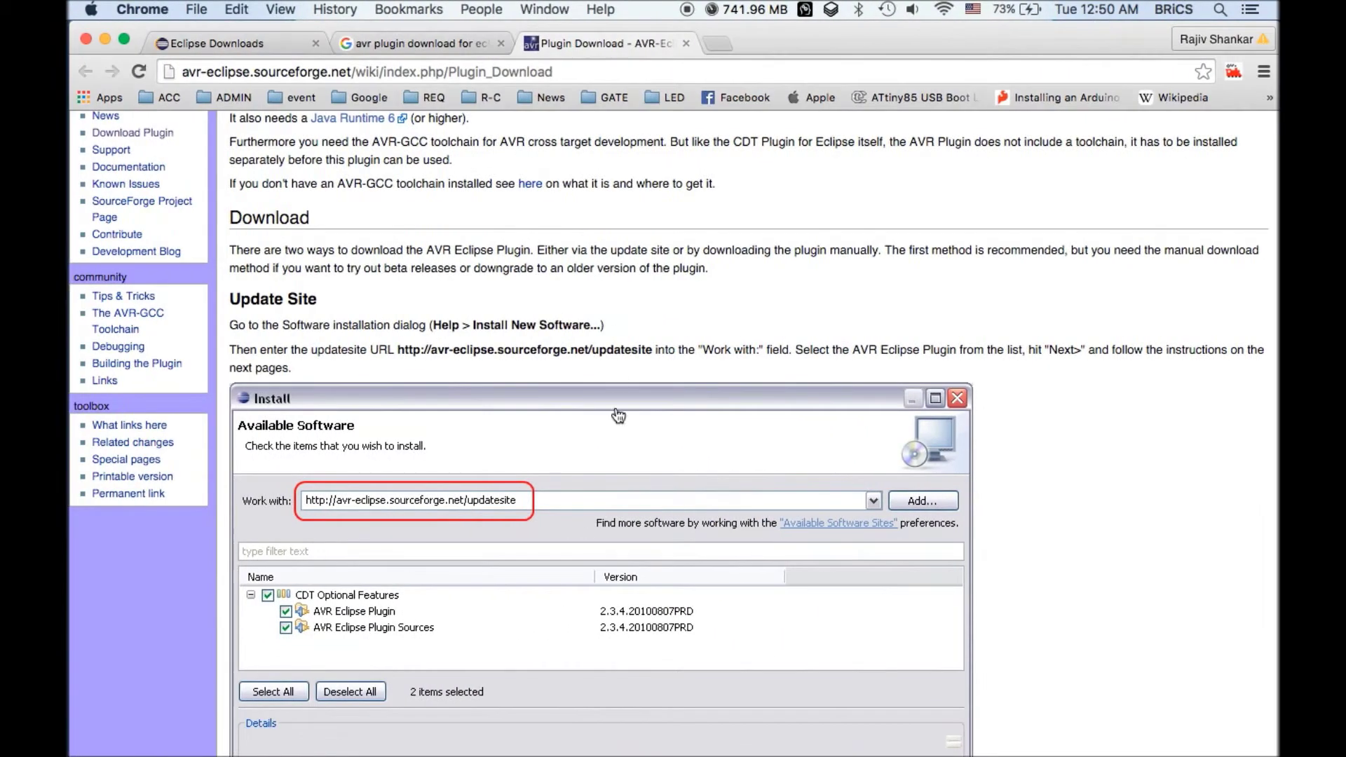
scroll(618, 416, "down", 1)
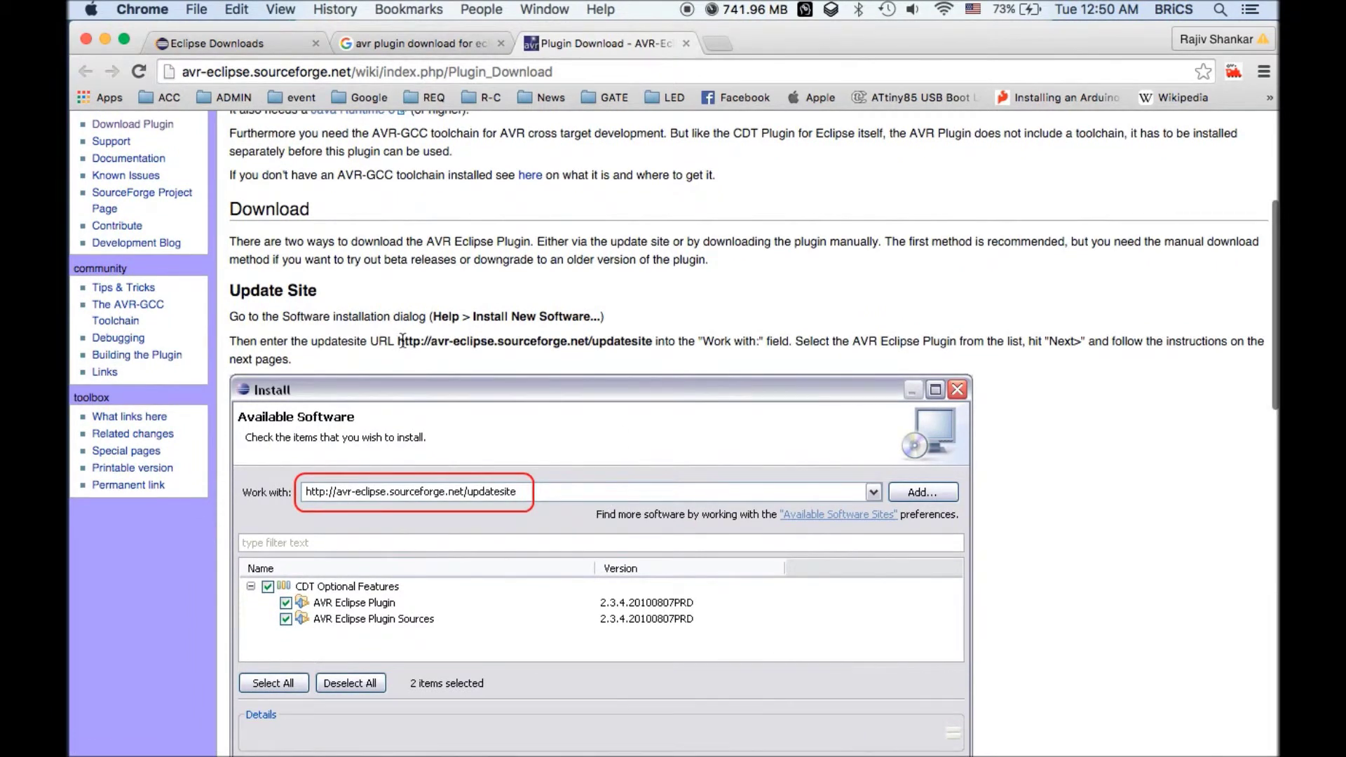
left_click_drag(399, 341, 654, 341)
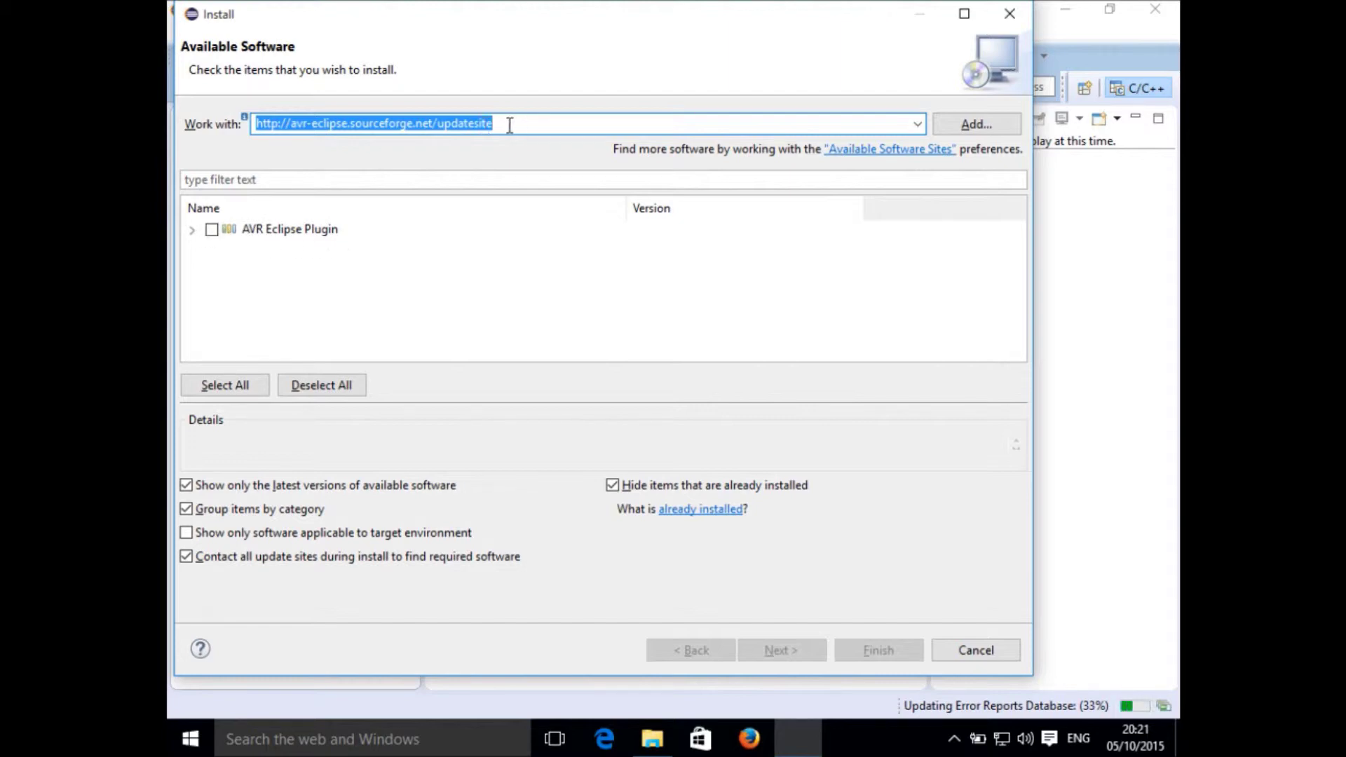
Stop hiding already installed items, choose AVR Eclipse Plugin 2.4.1 for installation and proceed
left_click(212, 231)
left_click(212, 230)
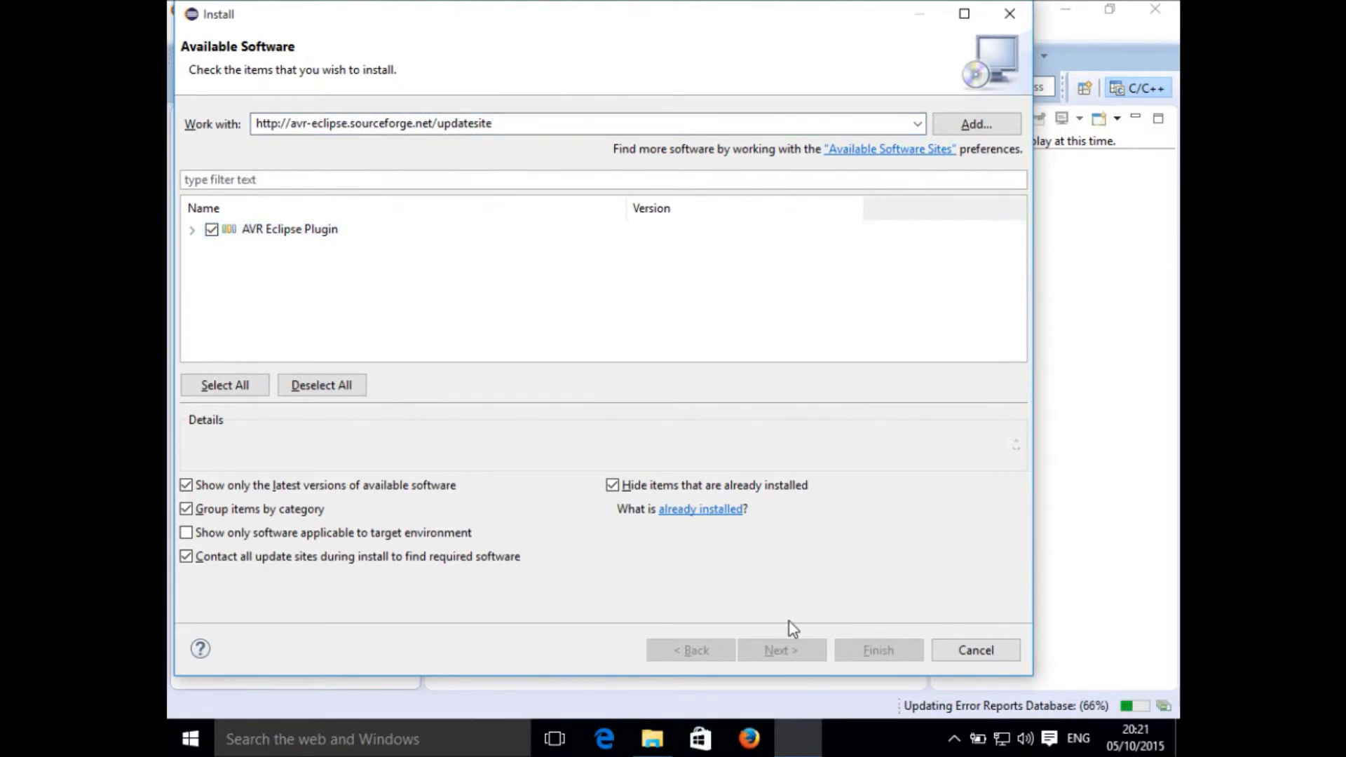
left_click(612, 485)
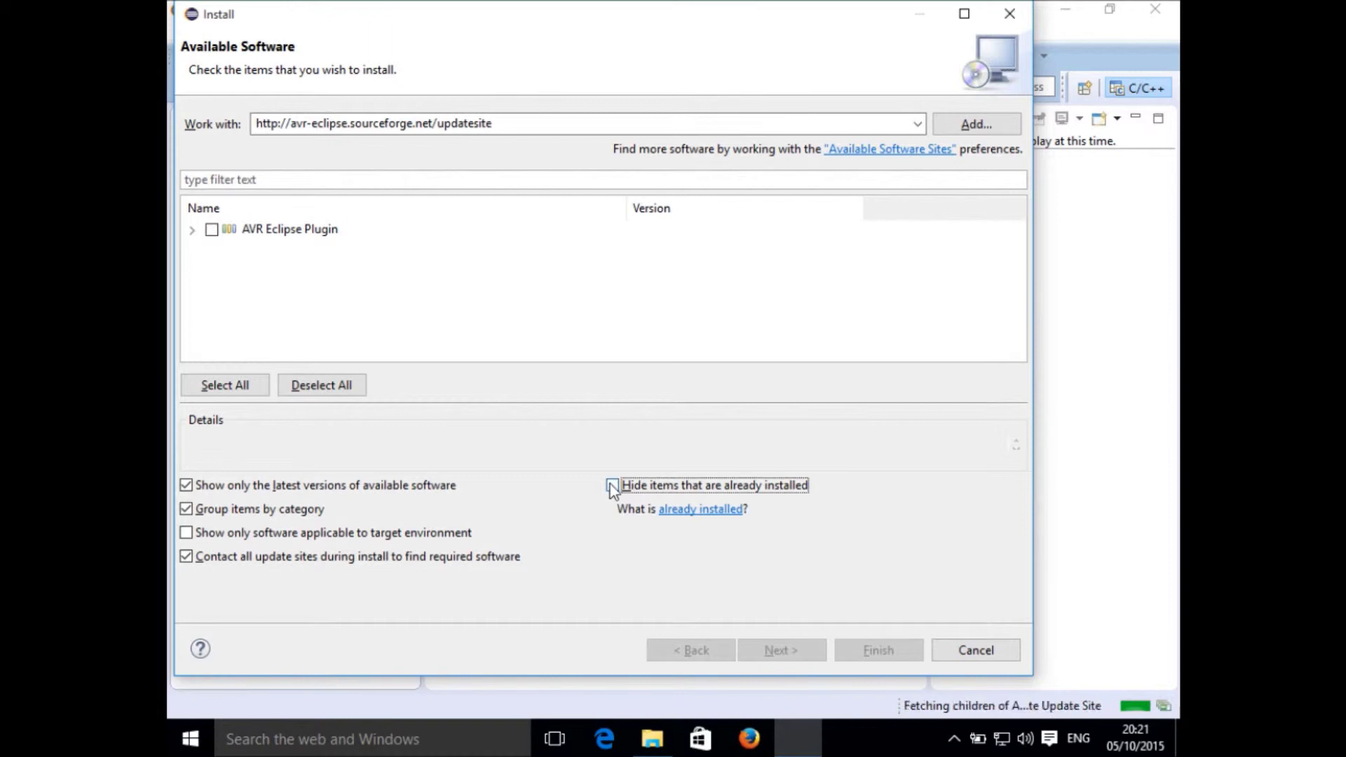
left_click(188, 229)
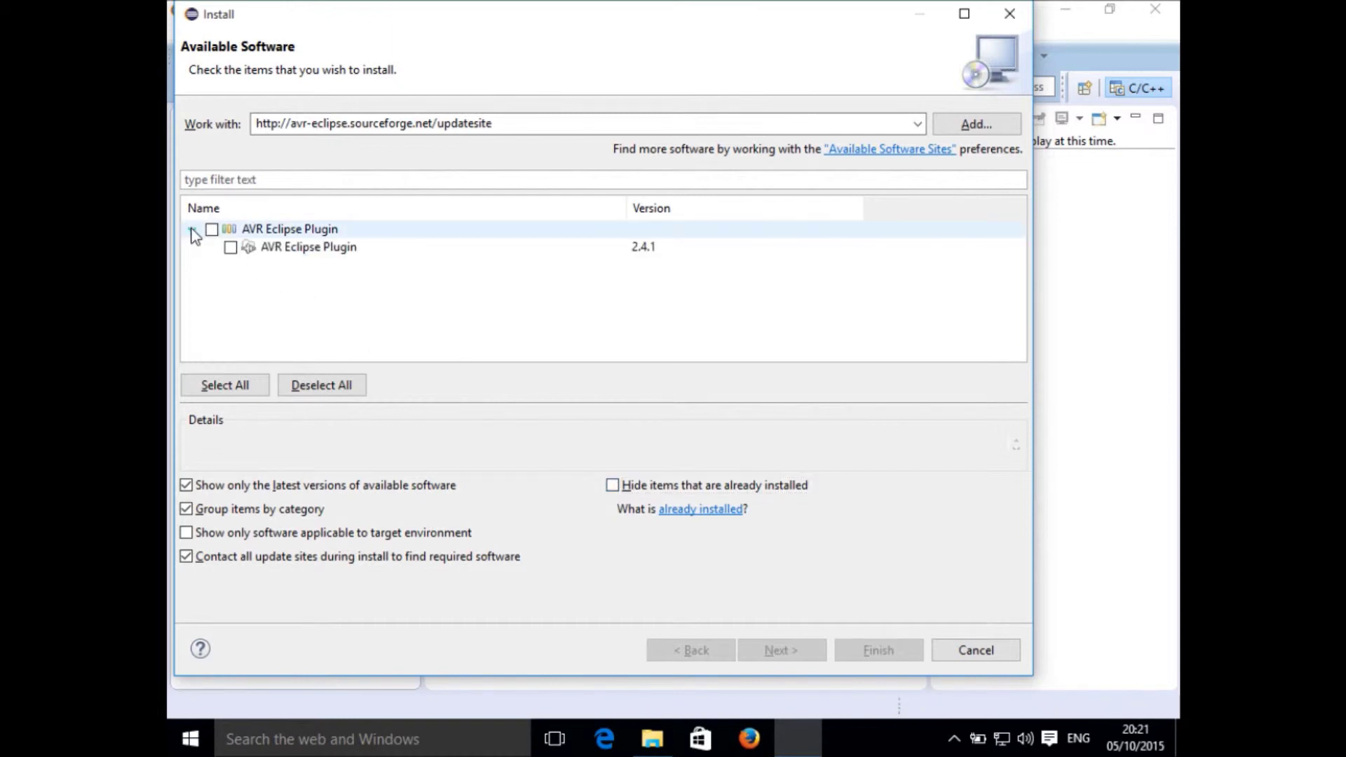
left_click(211, 230)
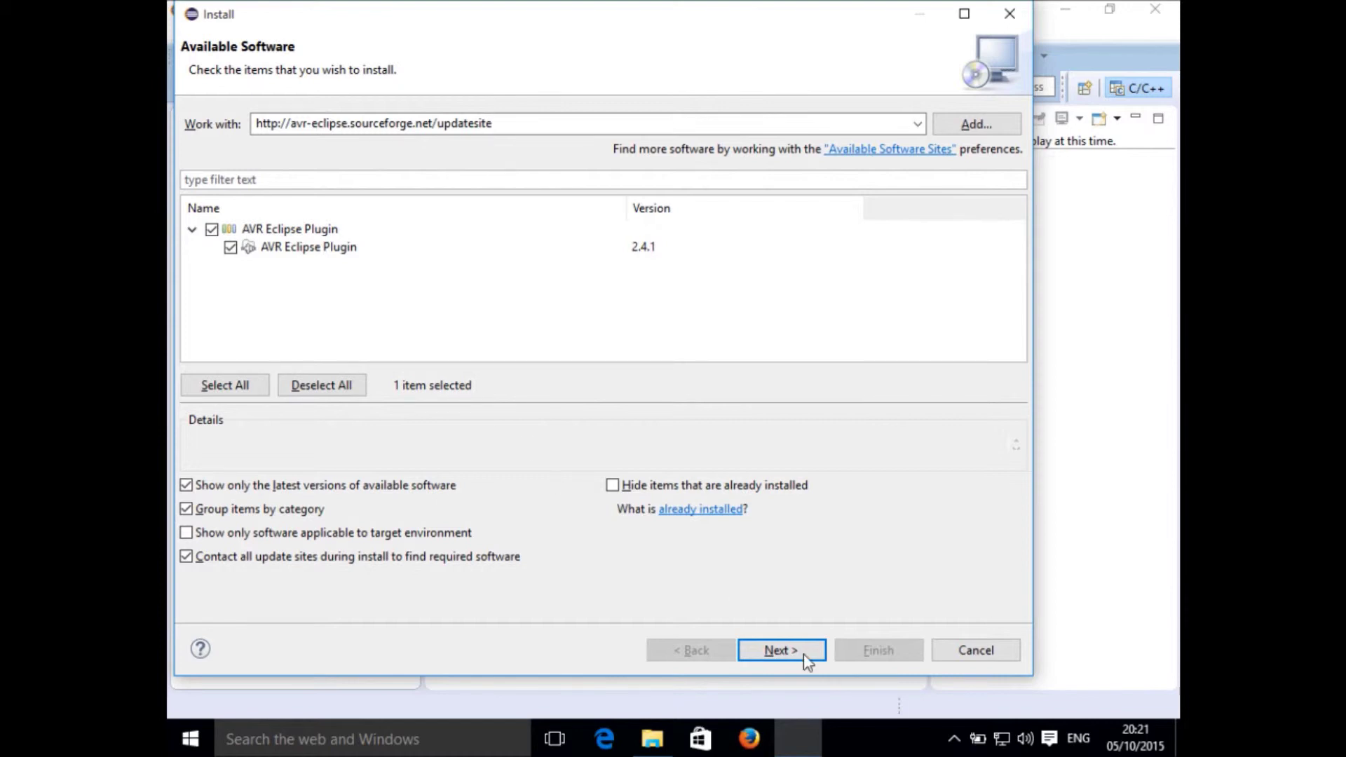
left_click(782, 649)
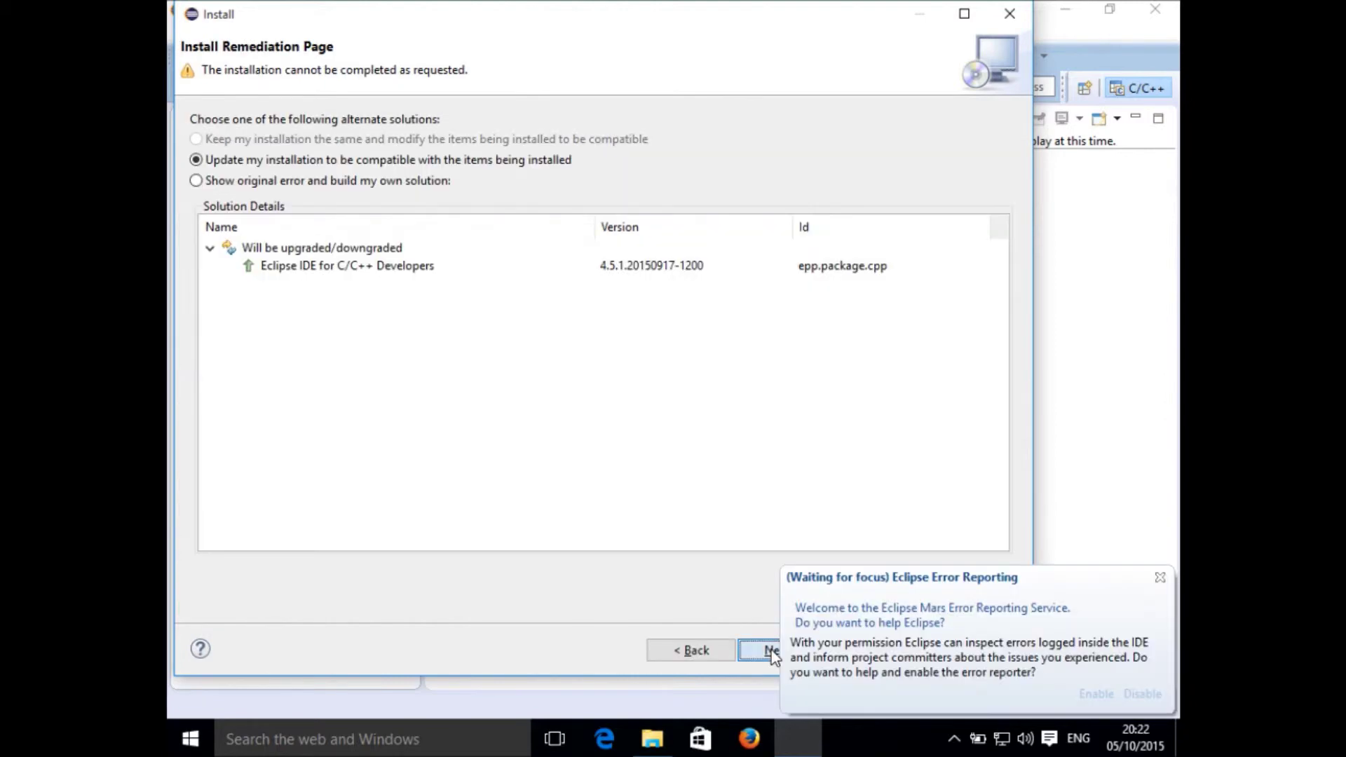
Proceed with updating the installation to be compatible, accept the license agreement and finish the plugin installation
left_click(771, 651)
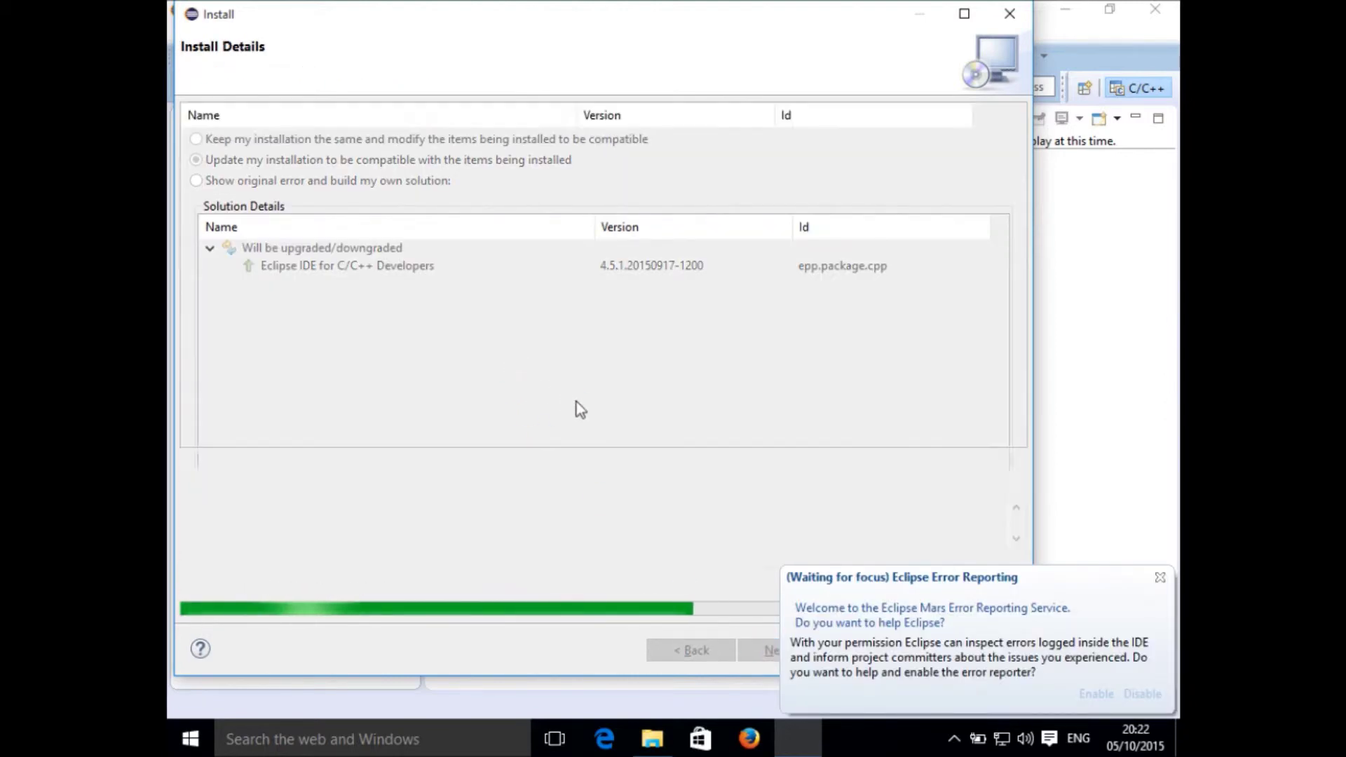
left_click(756, 652)
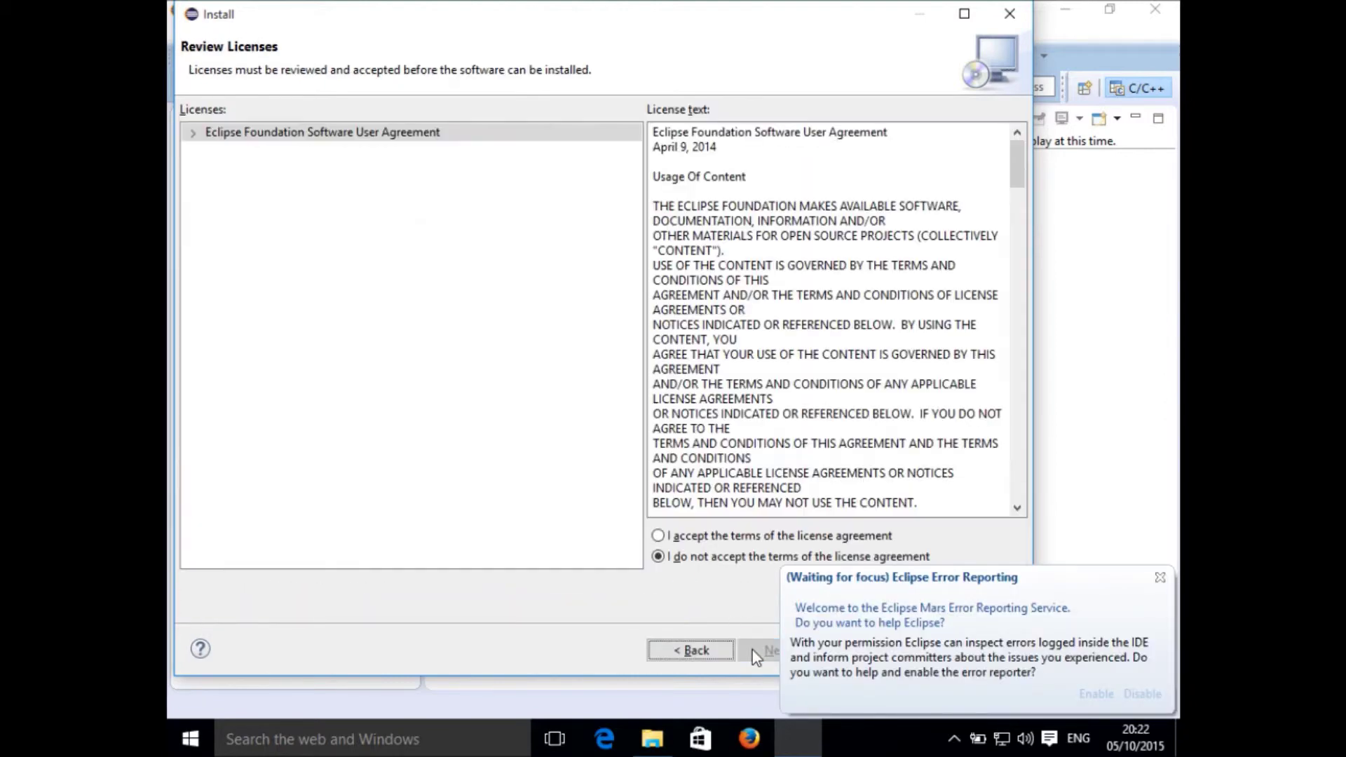
left_click(684, 536)
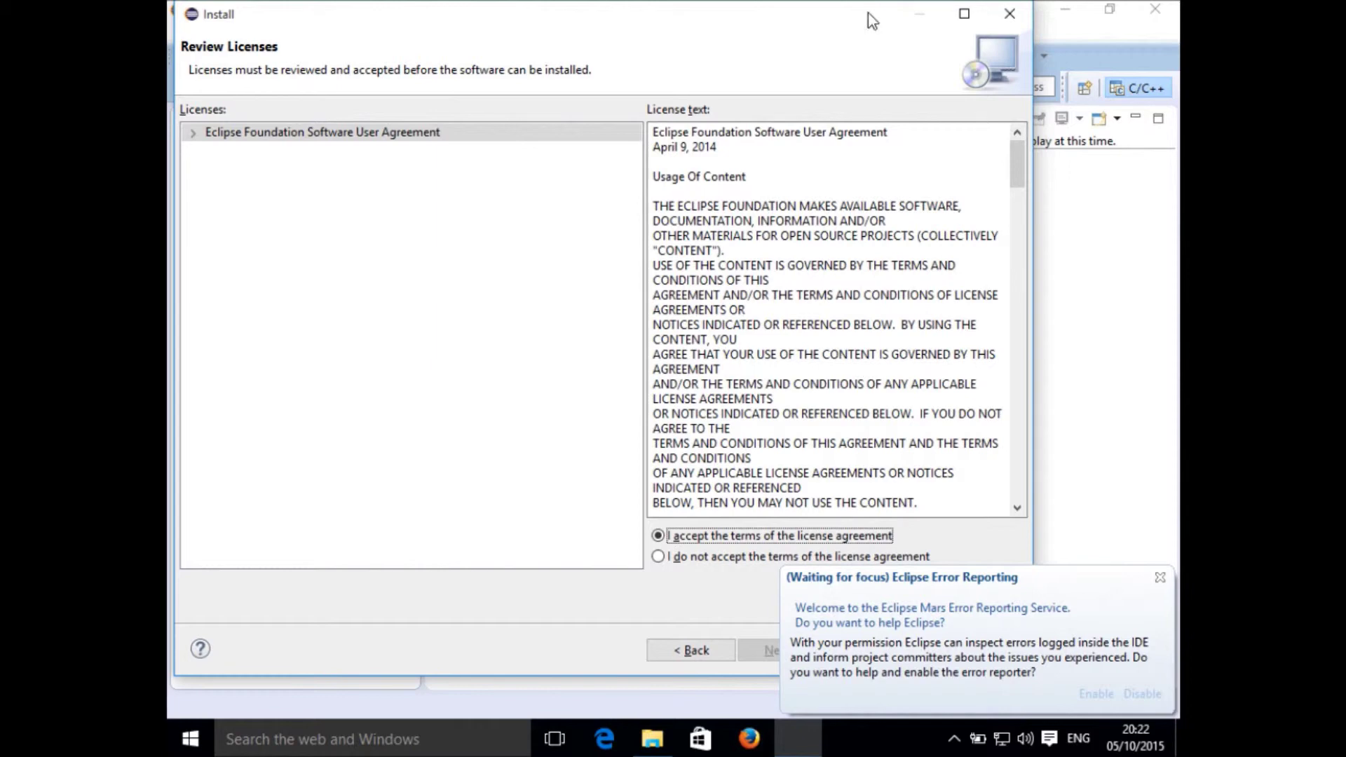
left_click_drag(867, 13, 627, 20)
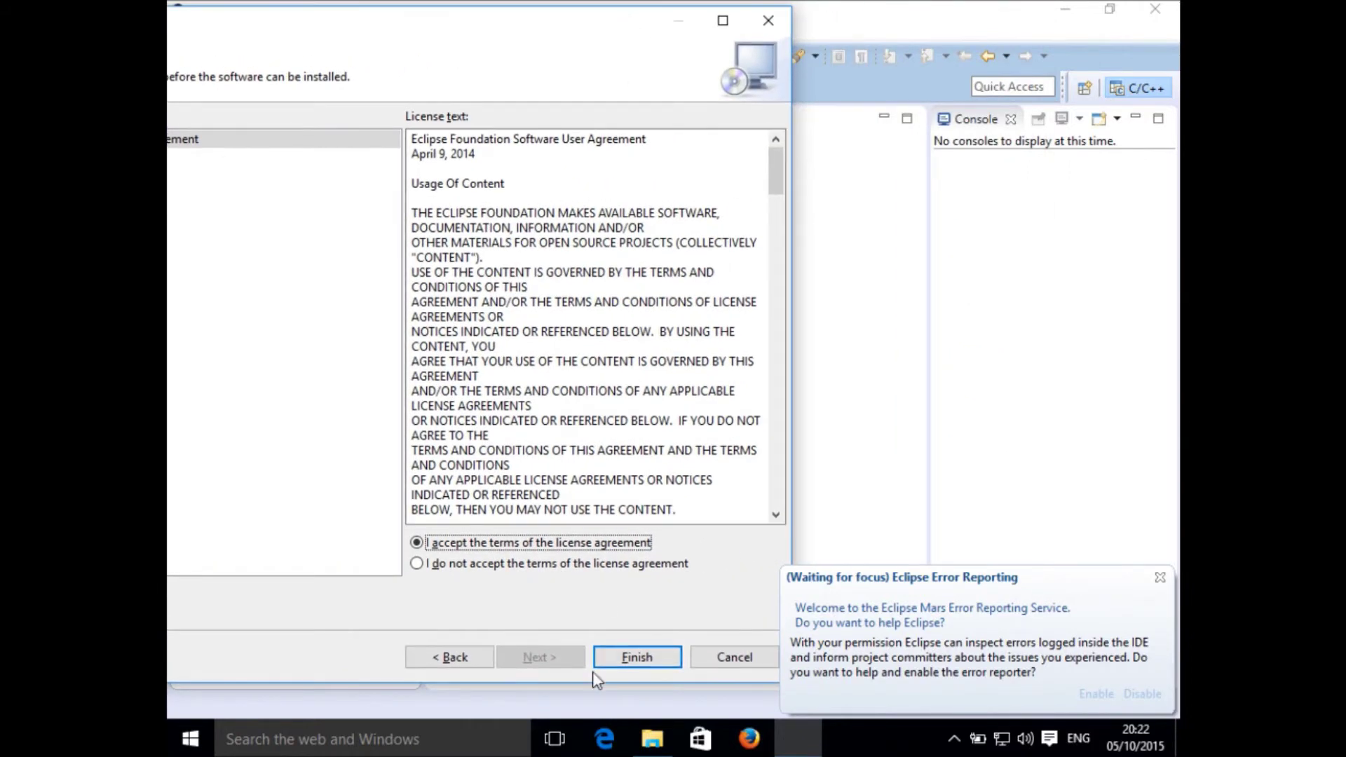
left_click(631, 656)
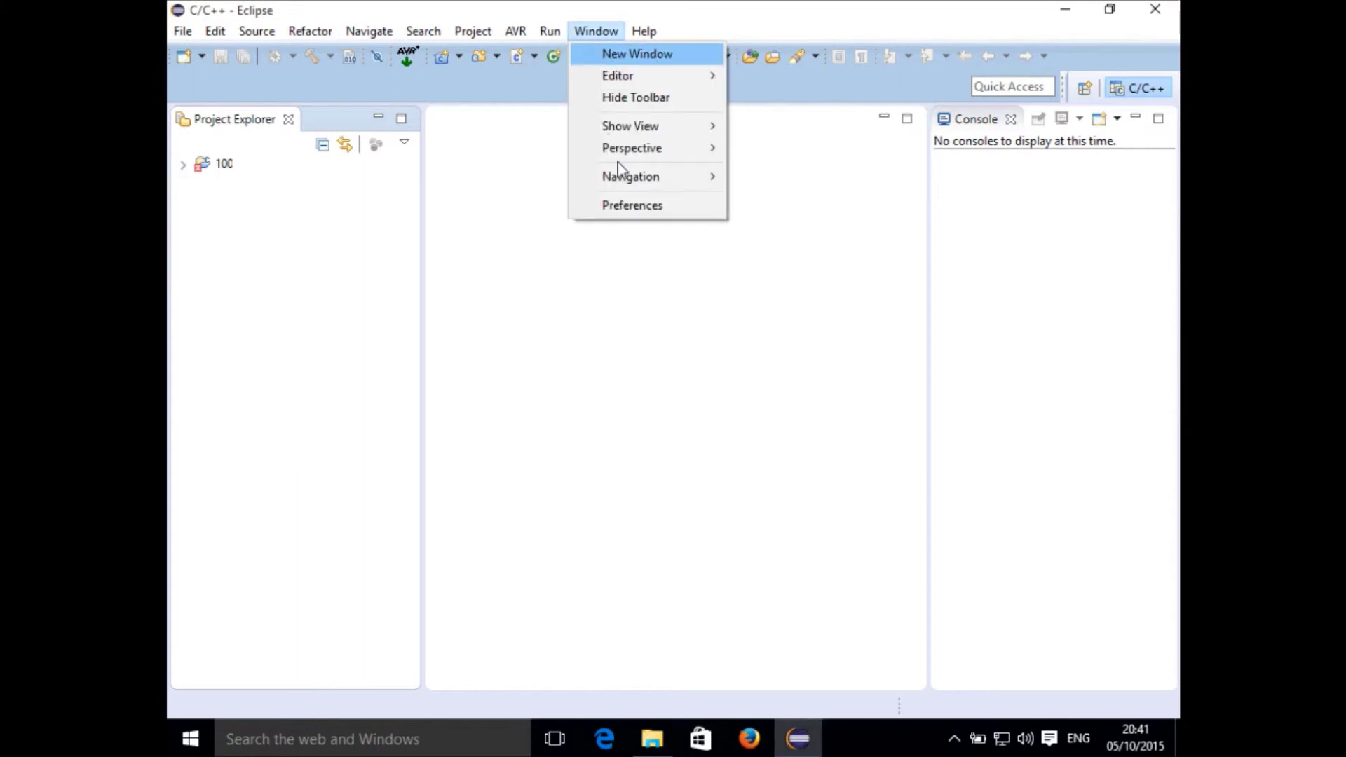
Open the Eclipse preferences to view the available categories, then cancel them
left_click(637, 205)
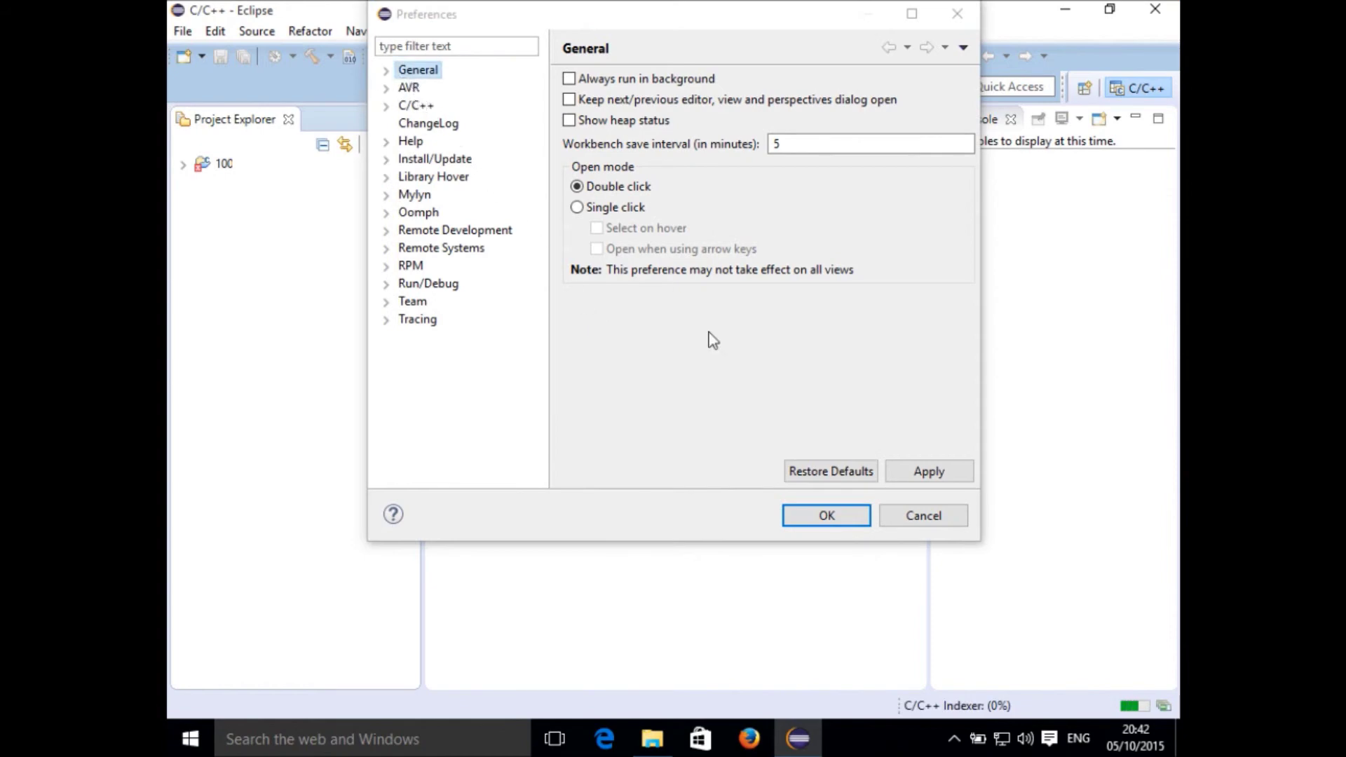
left_click(924, 516)
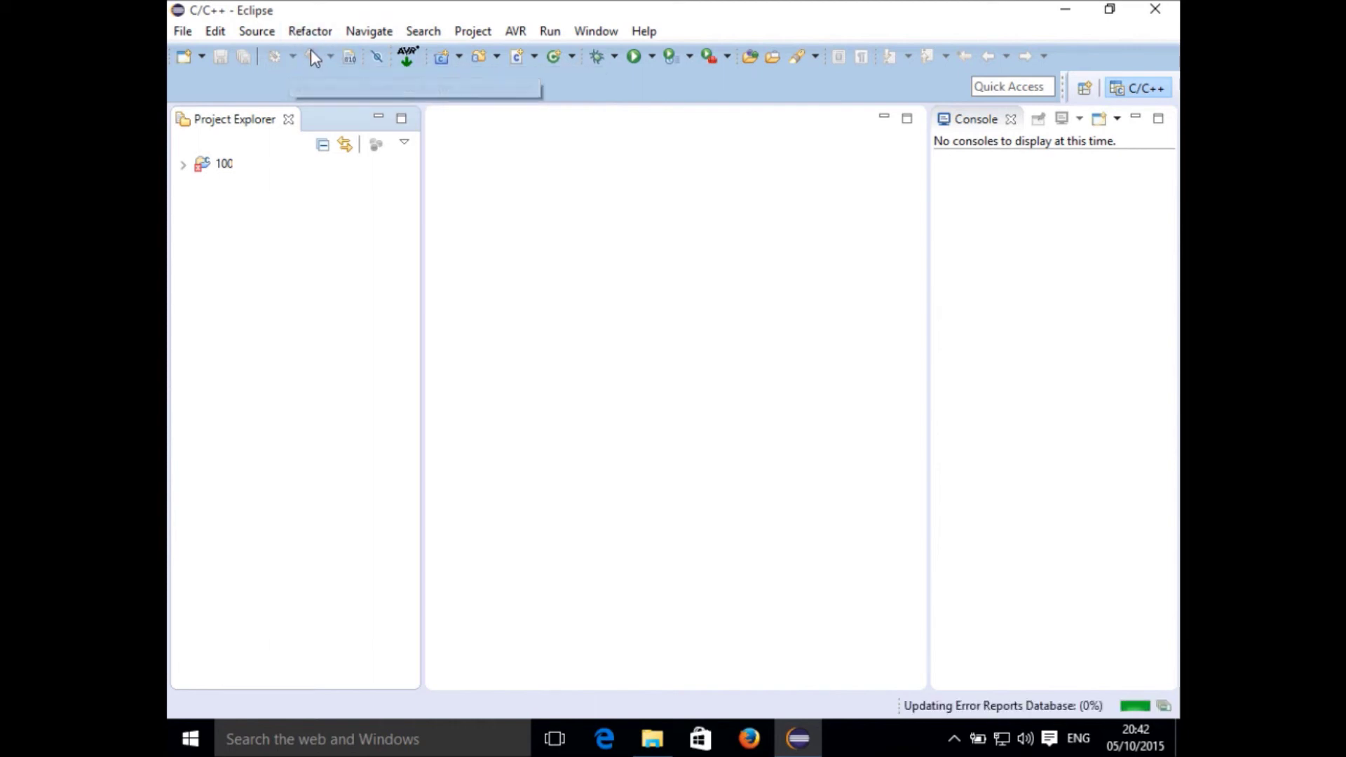
Start creating a new C project in the Project Explorer
right_click(241, 298)
mouse_move(295, 319)
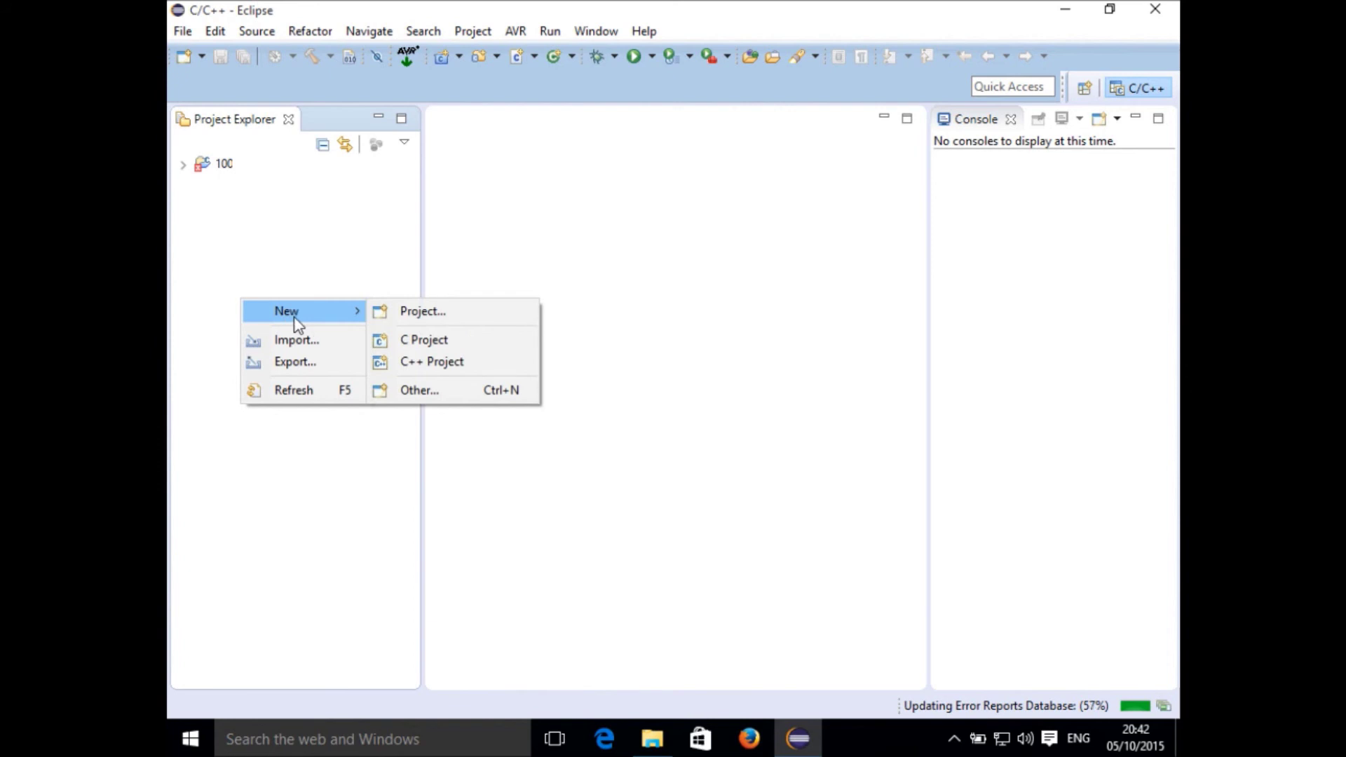
left_click(420, 346)
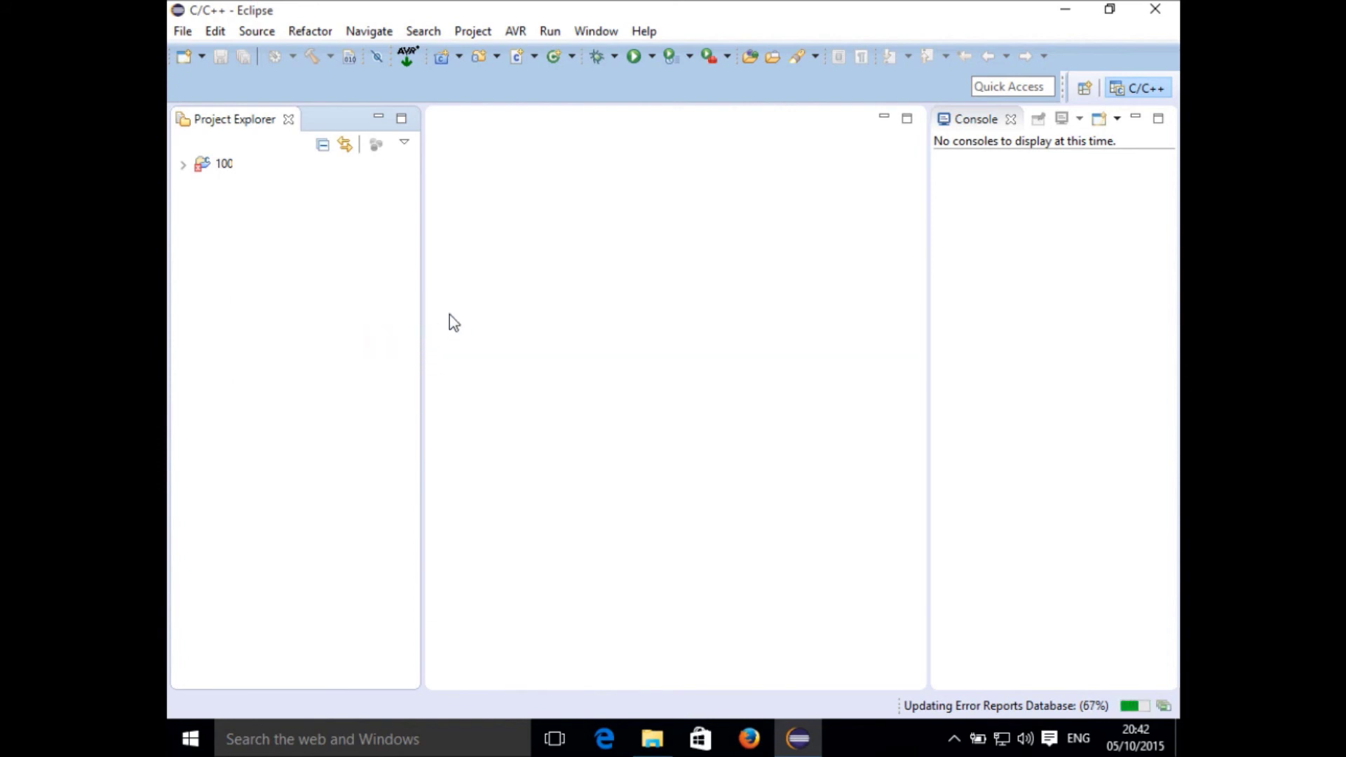